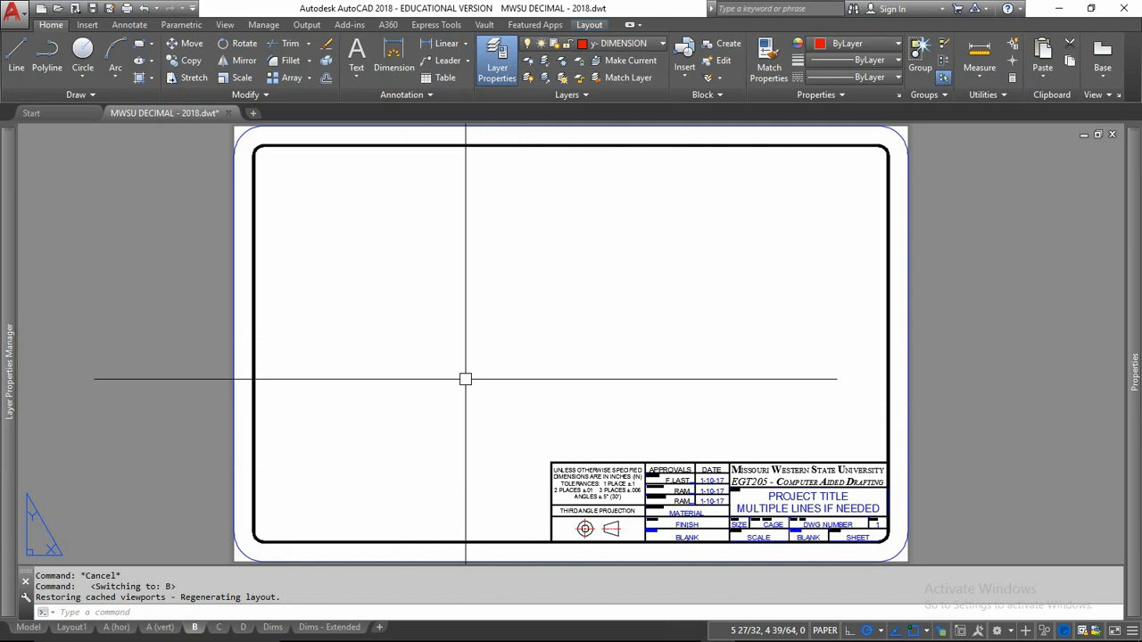
text(PRINT)
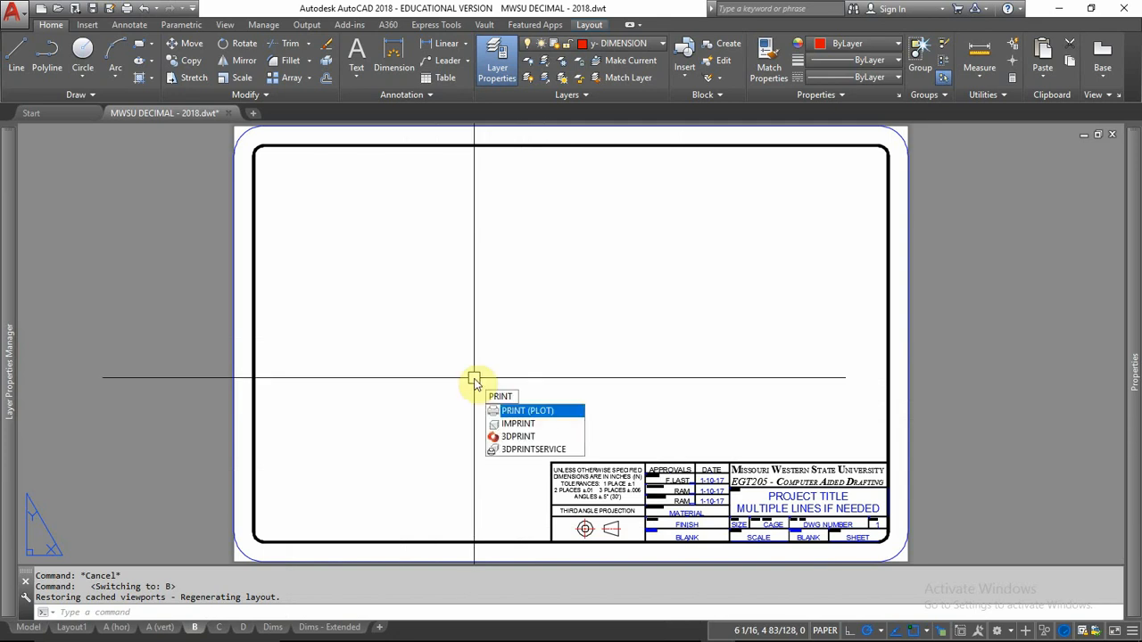
key(BackSpace)
key(BackSpace)
key(BackSpace)
key(BackSpace)
key(BackSpace)
text(PLOT)
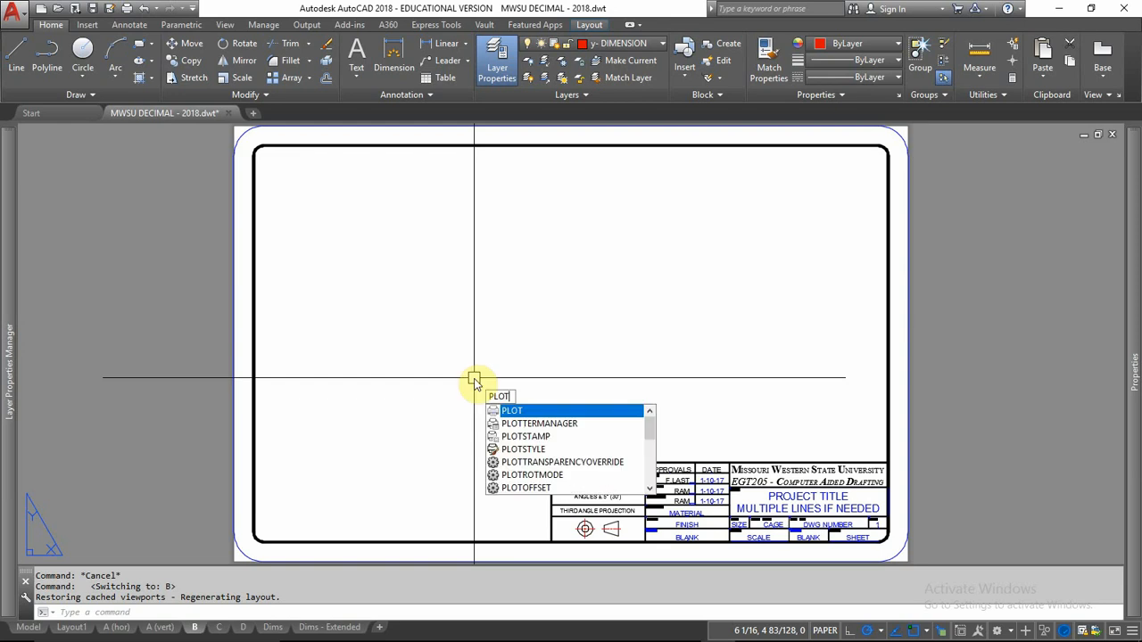
key(Escape)
key(Escape)
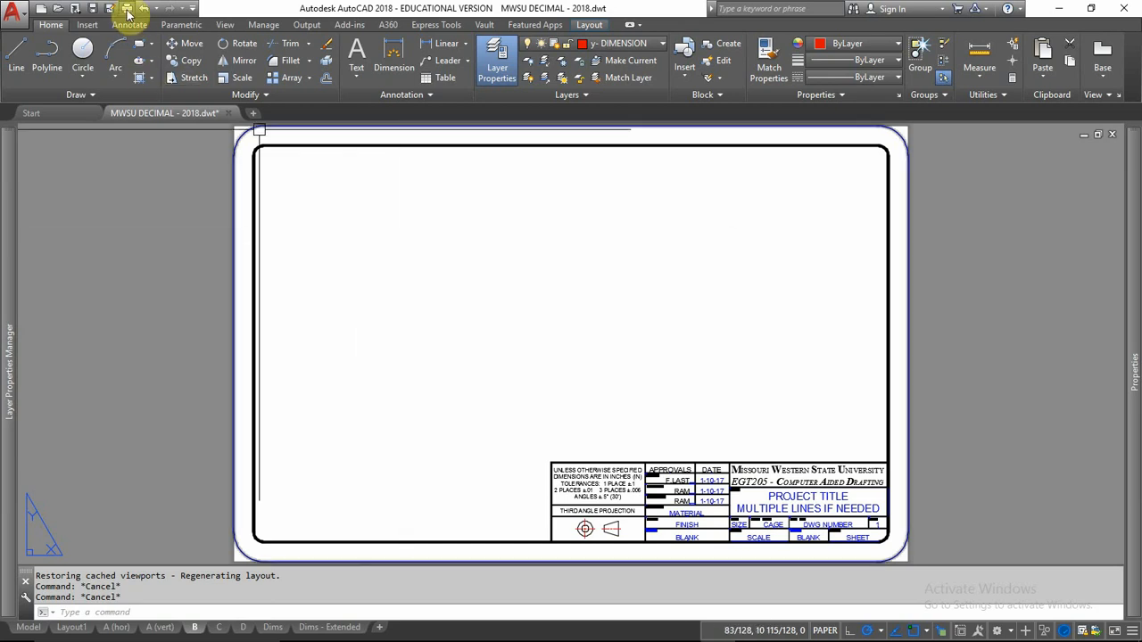
click(23, 16)
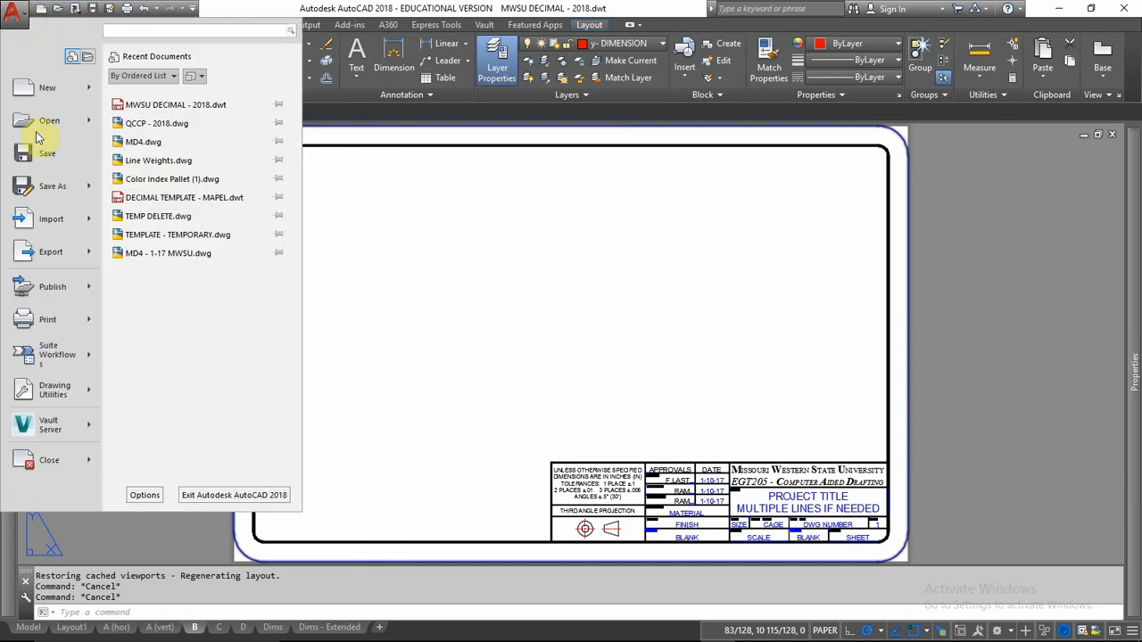
click(89, 327)
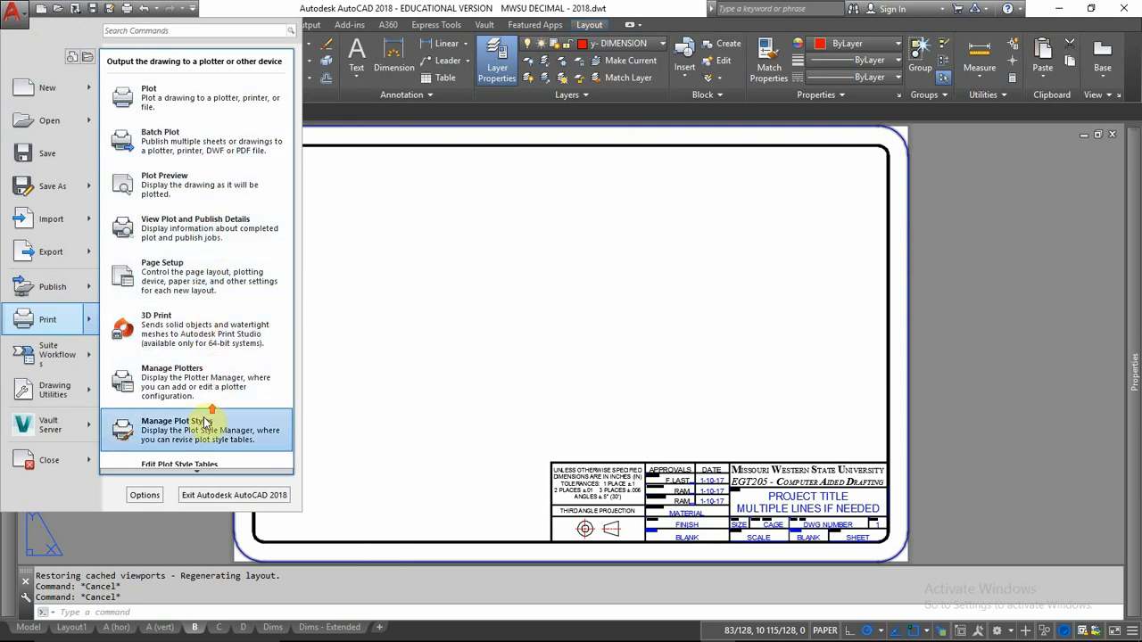
scroll(204, 470, down, 1)
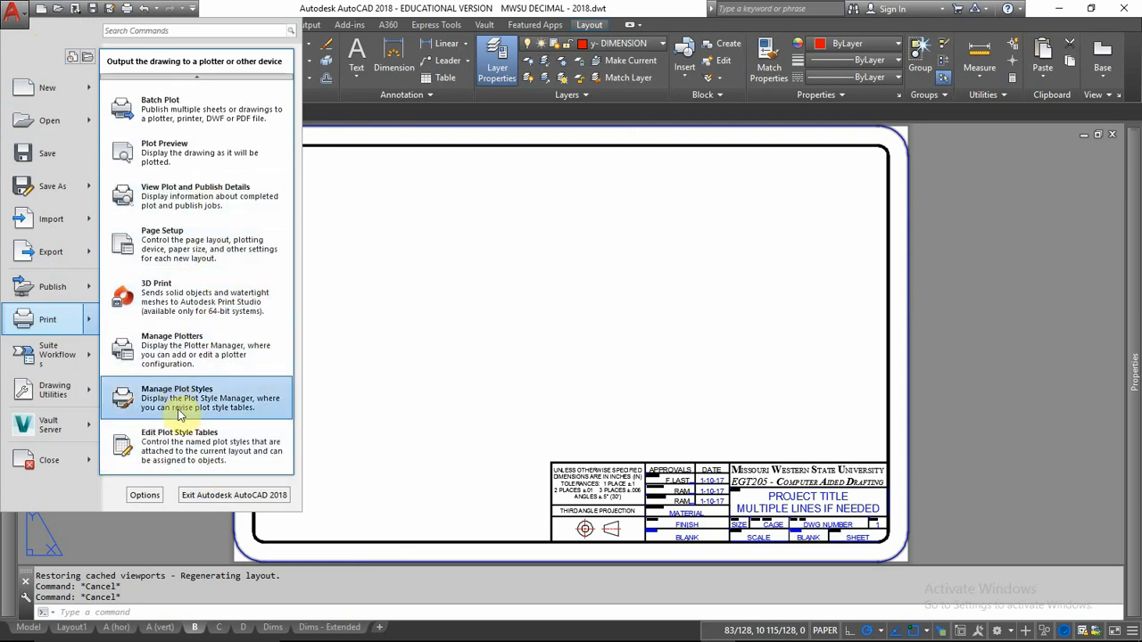
click(198, 77)
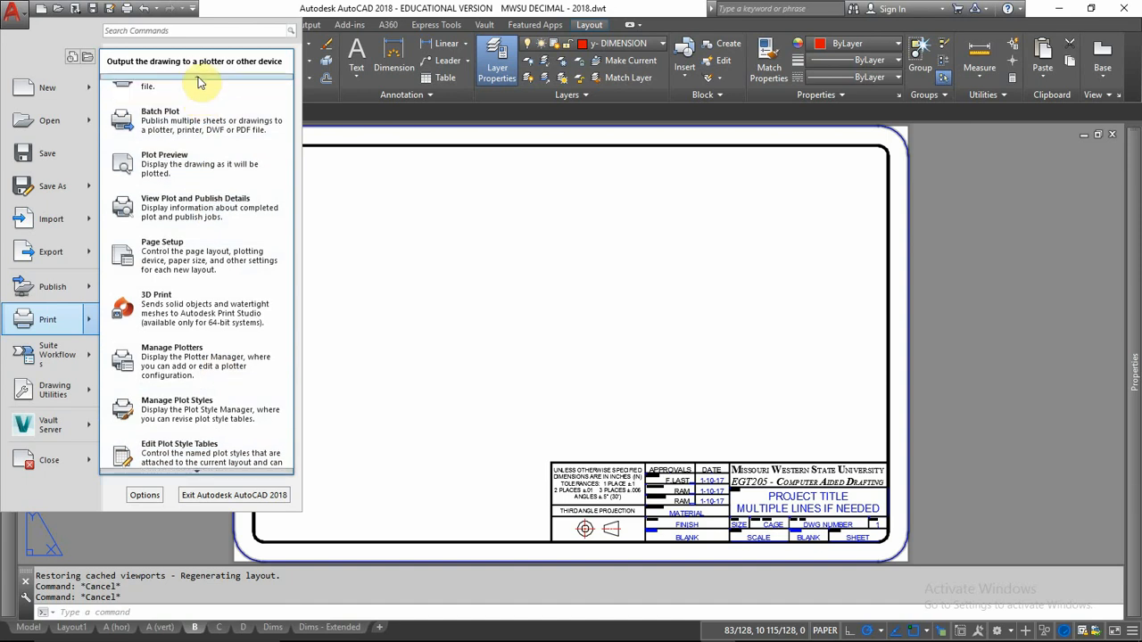
click(197, 472)
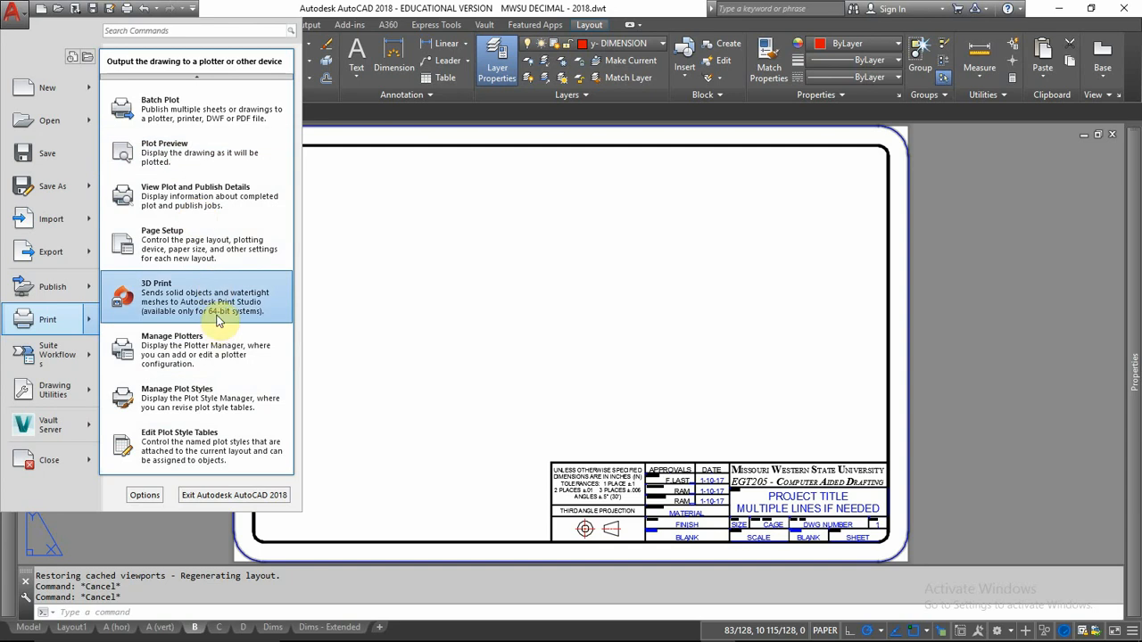
click(407, 329)
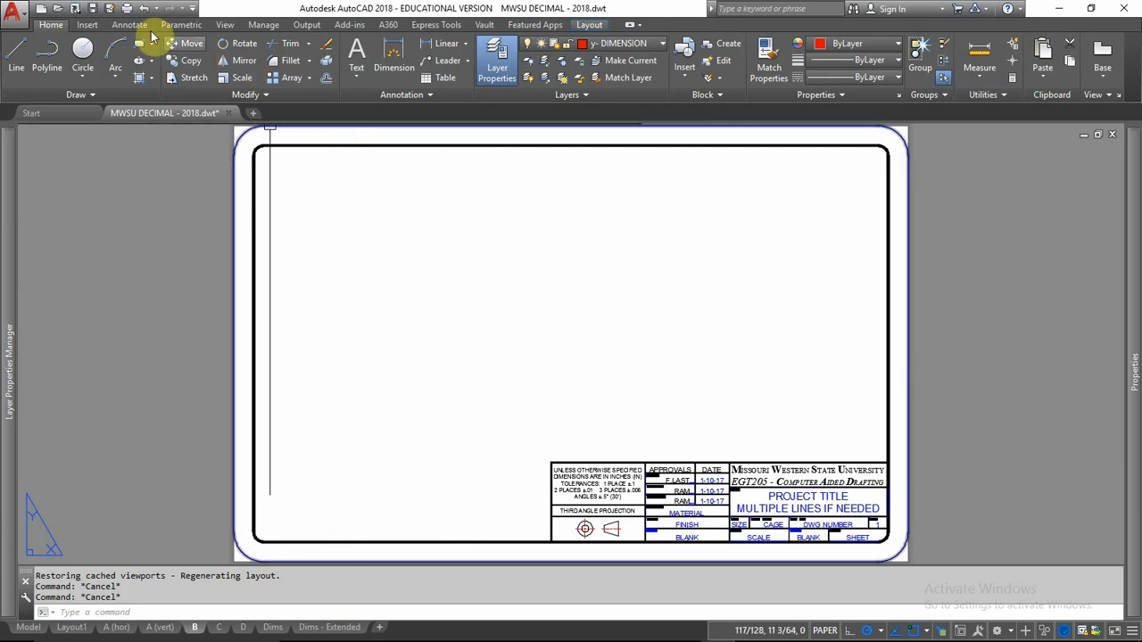
Step: Open the plot settings for layout B and set the paper size to Letter
click(126, 9)
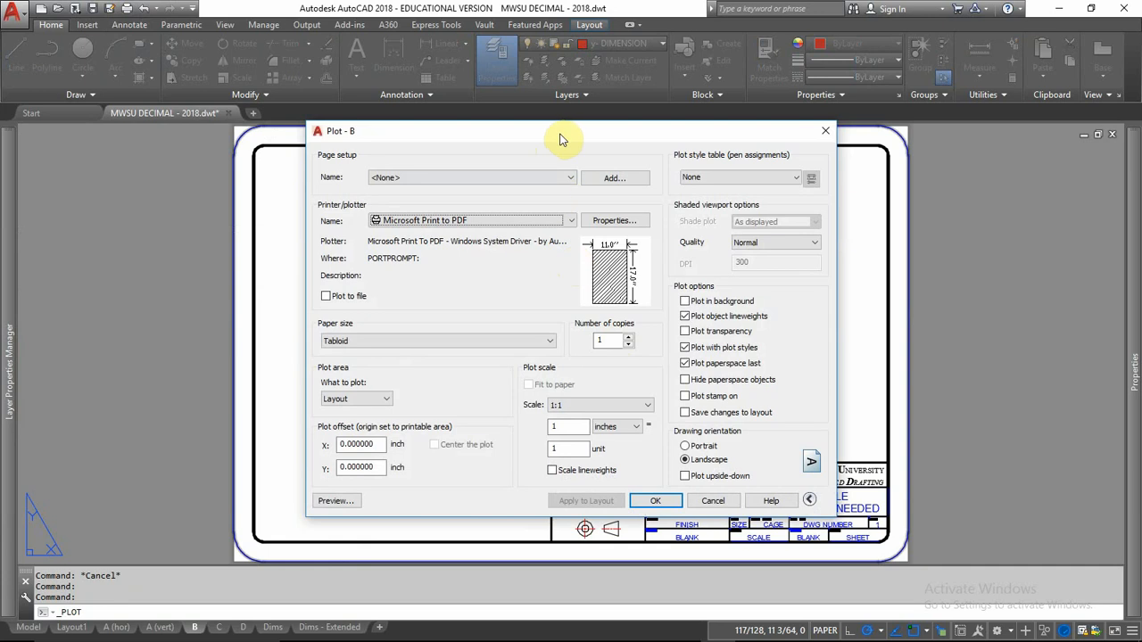
drag(561, 133, 528, 125)
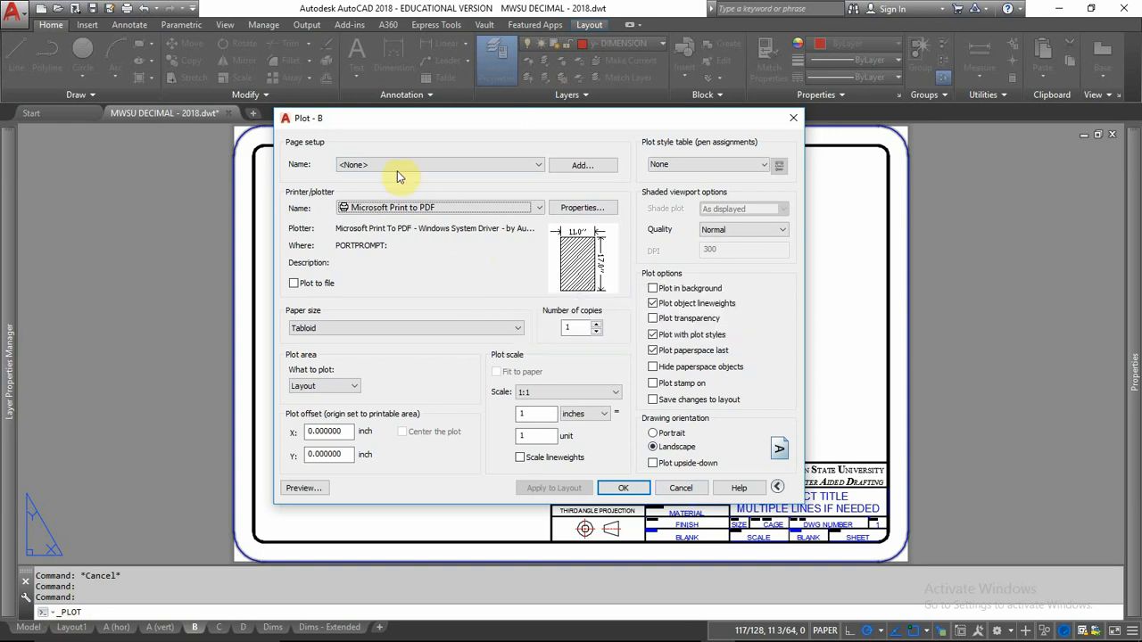
drag(512, 120, 514, 122)
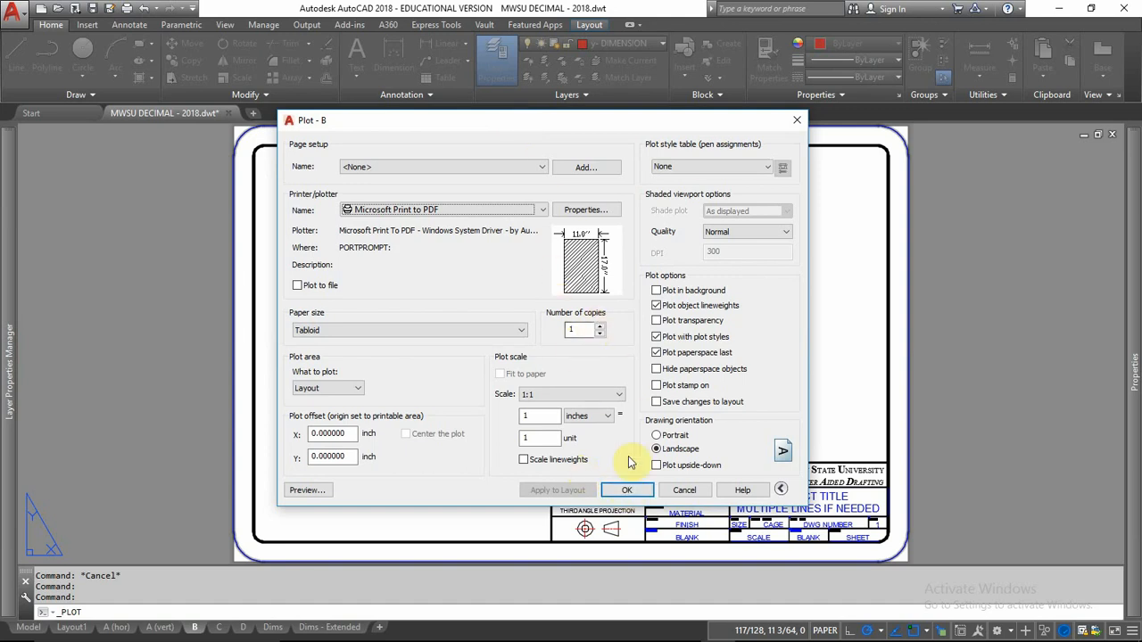
mouse_move(569, 280)
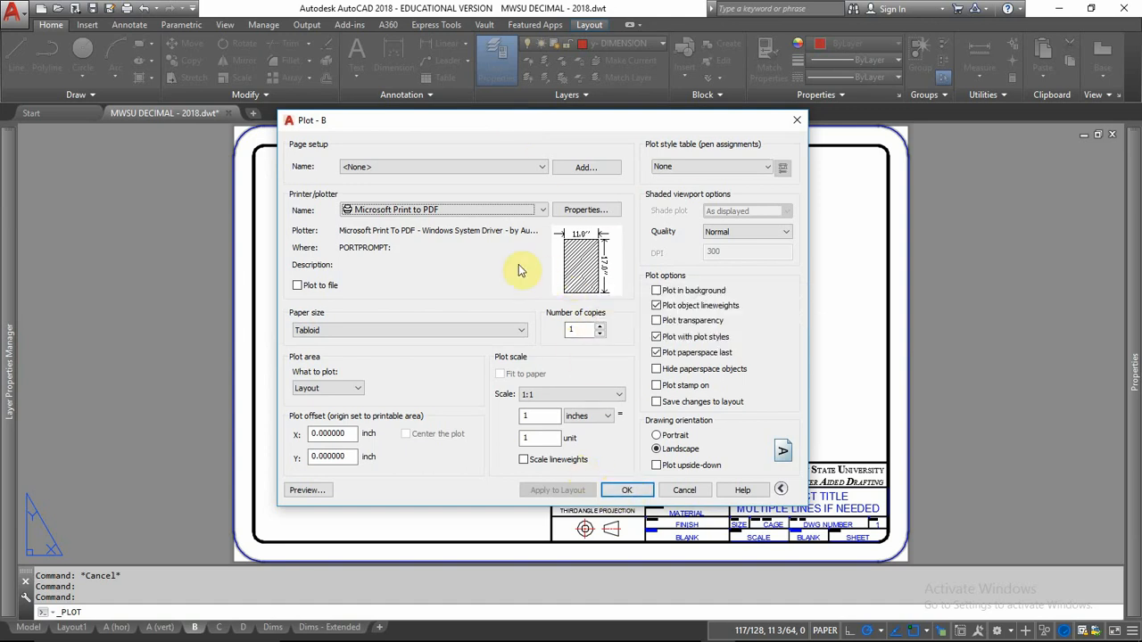
mouse_move(497, 270)
click(434, 330)
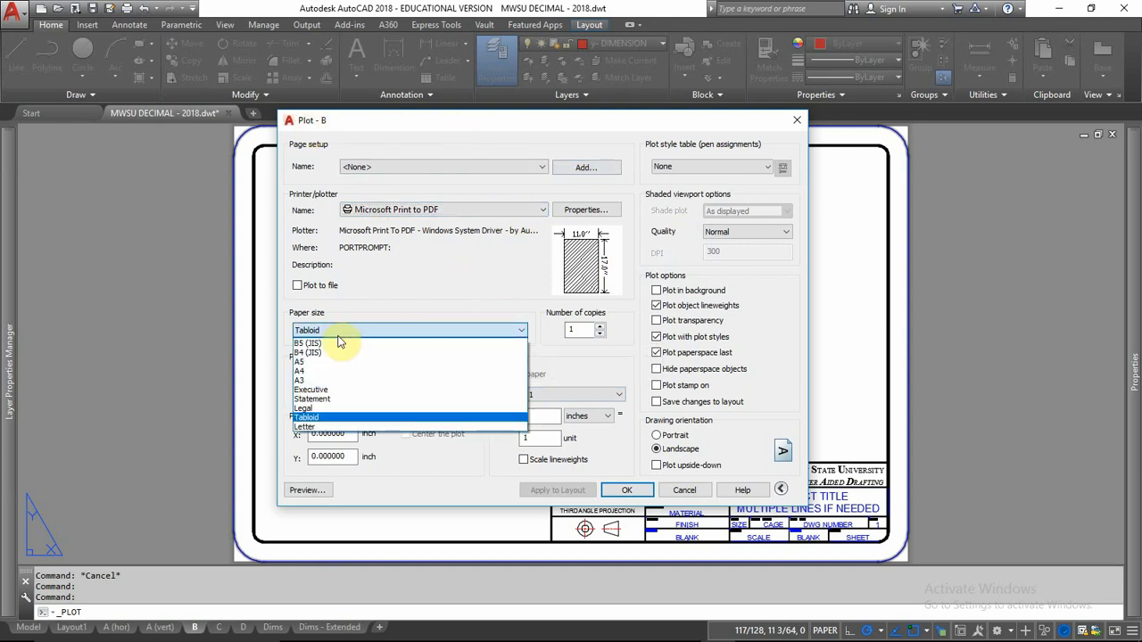
click(314, 426)
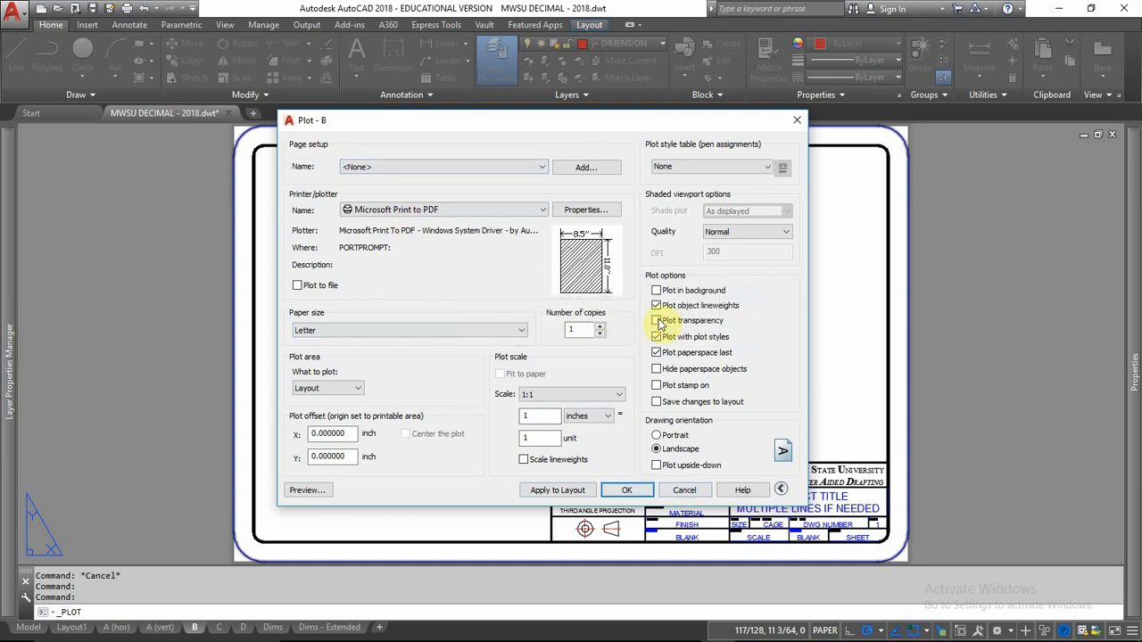
Step: Set the plot's paper size back to Tabloid and close the plot settings
click(345, 331)
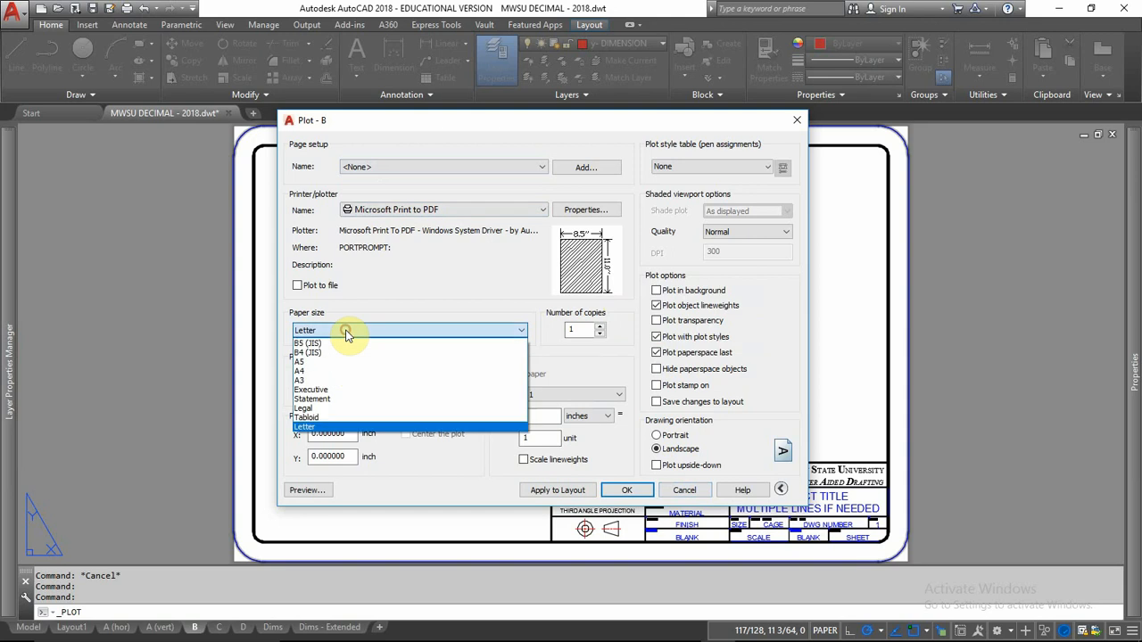
click(332, 418)
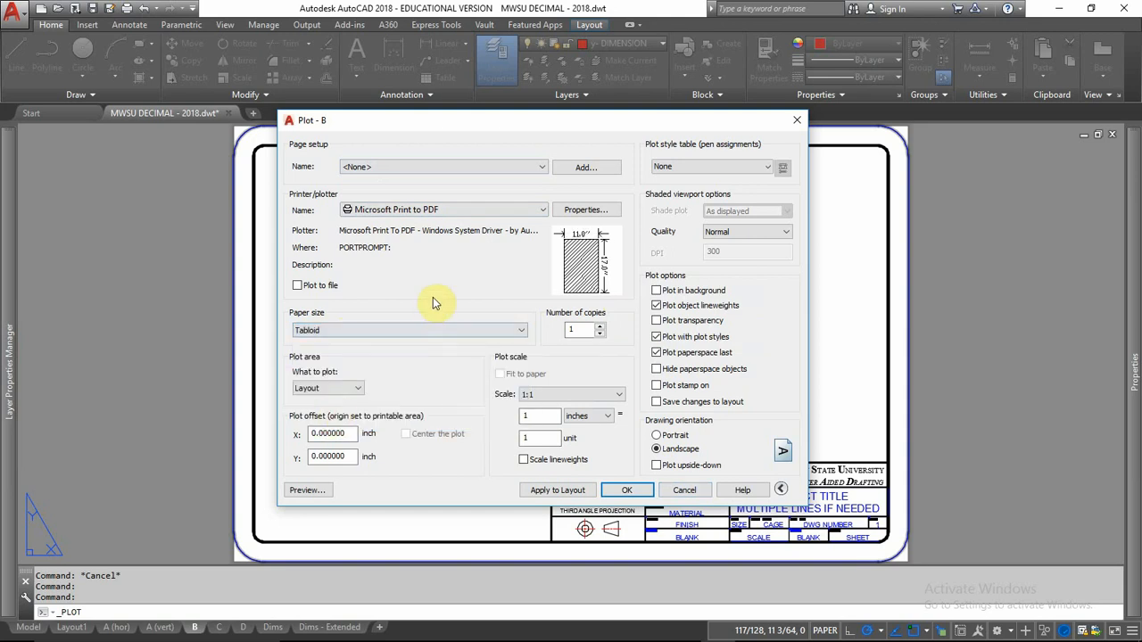
click(634, 489)
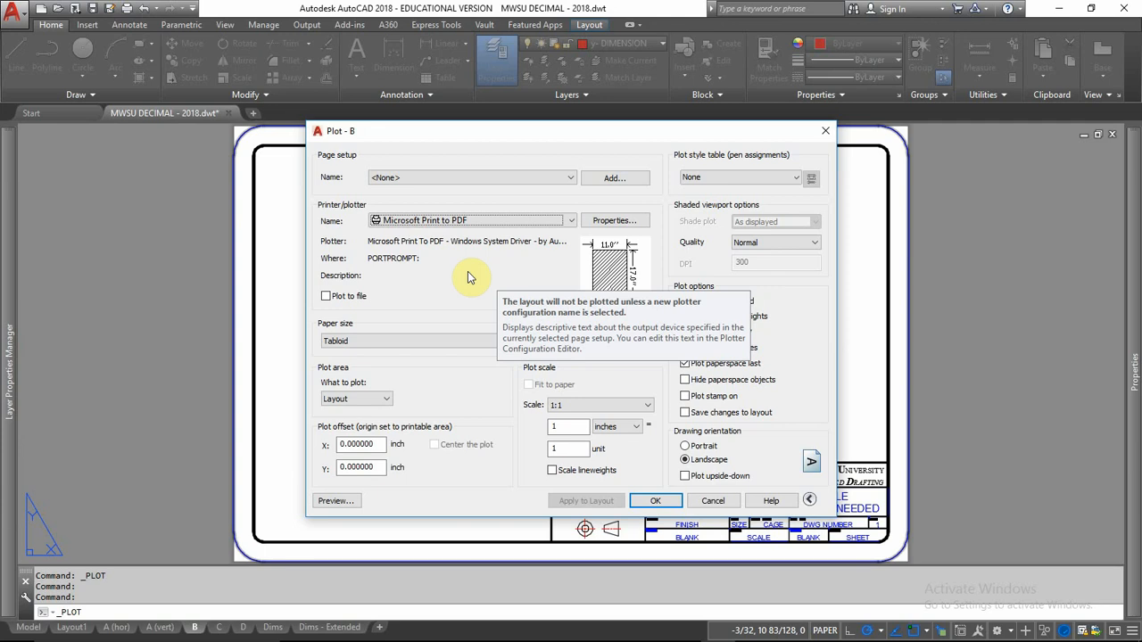
Step: Preview the plot of layout B, inspect the sheet and its title block, and leave without plotting
click(336, 503)
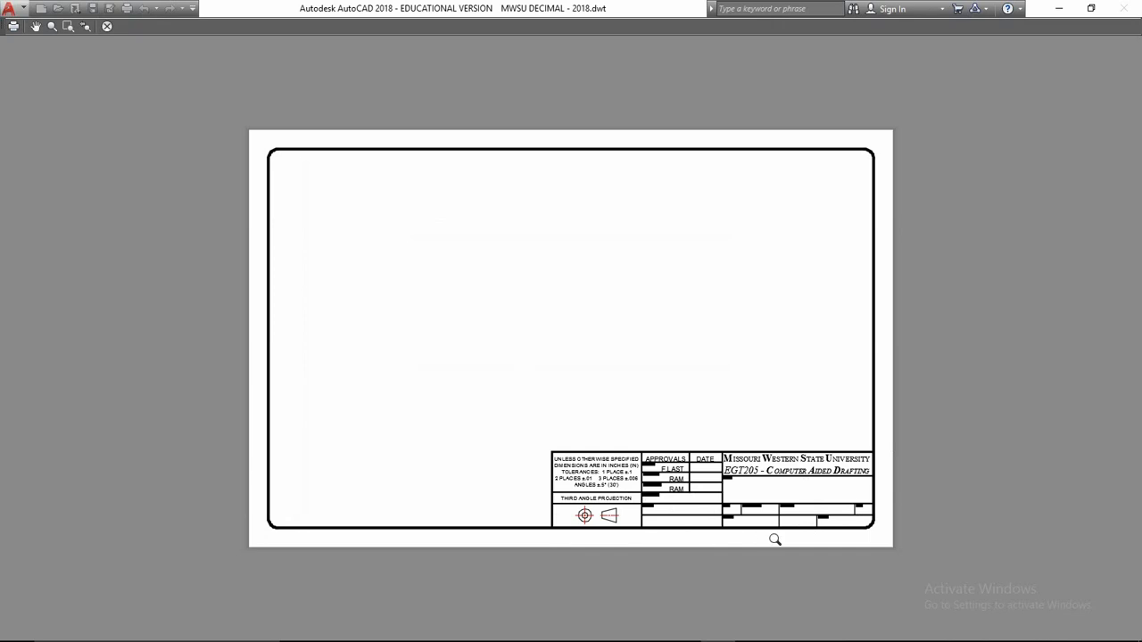
scroll(774, 539, up, 5)
scroll(634, 329, down, 5)
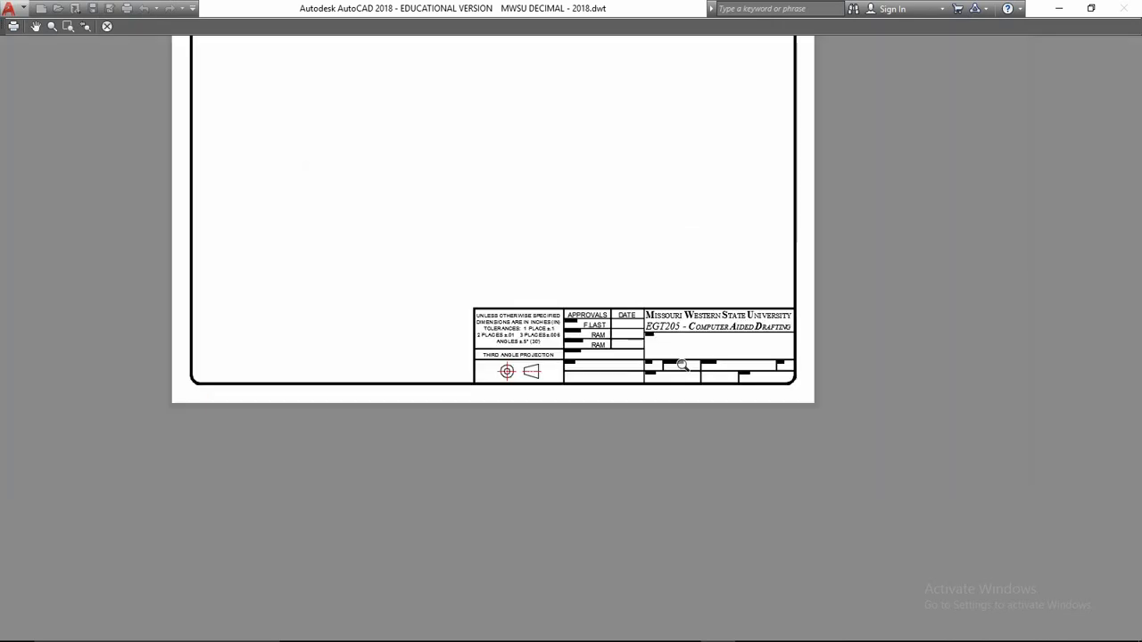
middle_drag(545, 176, 603, 284)
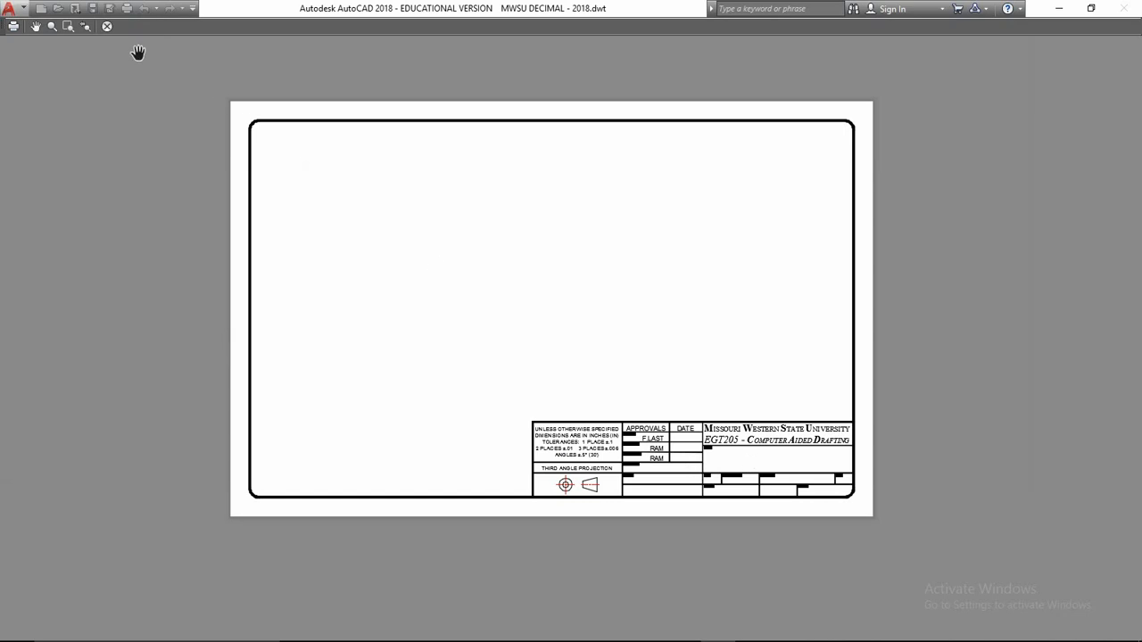
right_click(374, 223)
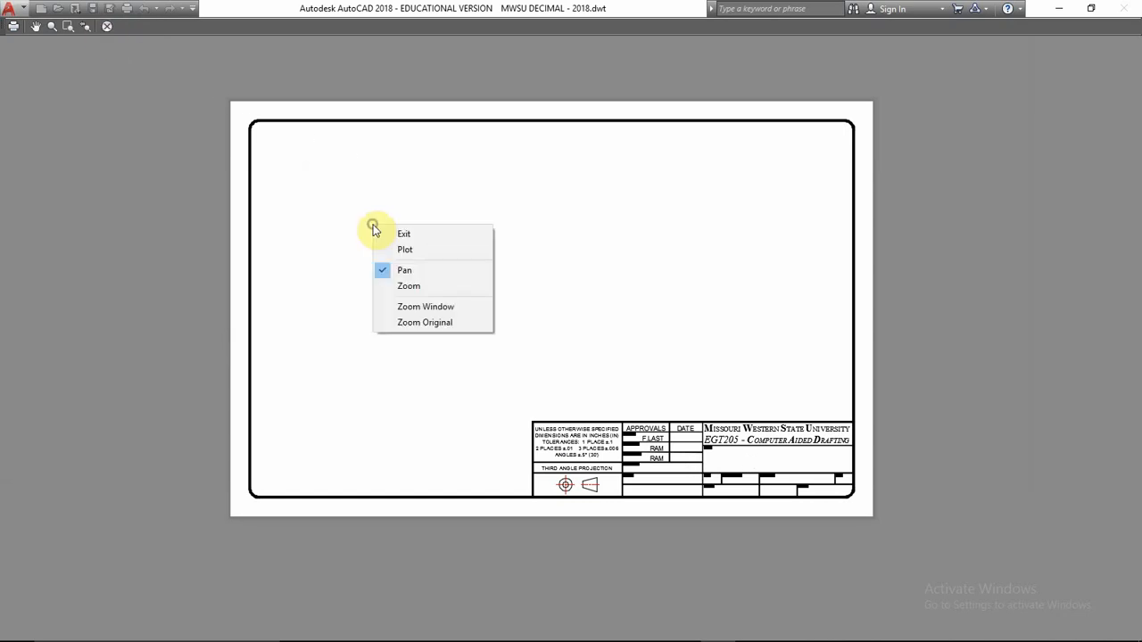
click(107, 27)
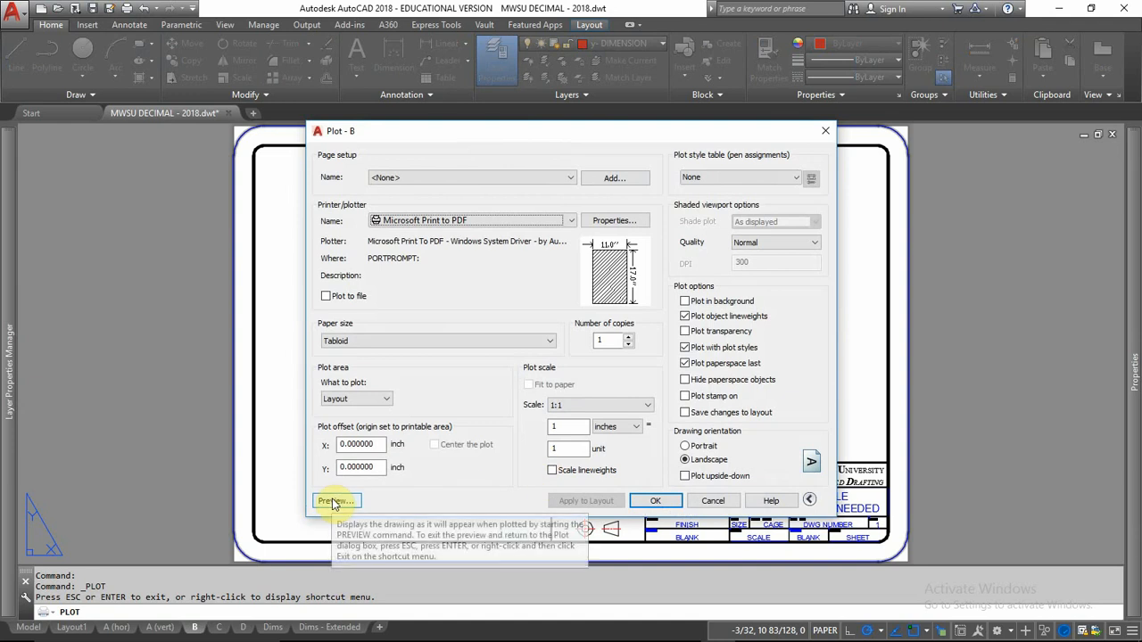
click(721, 502)
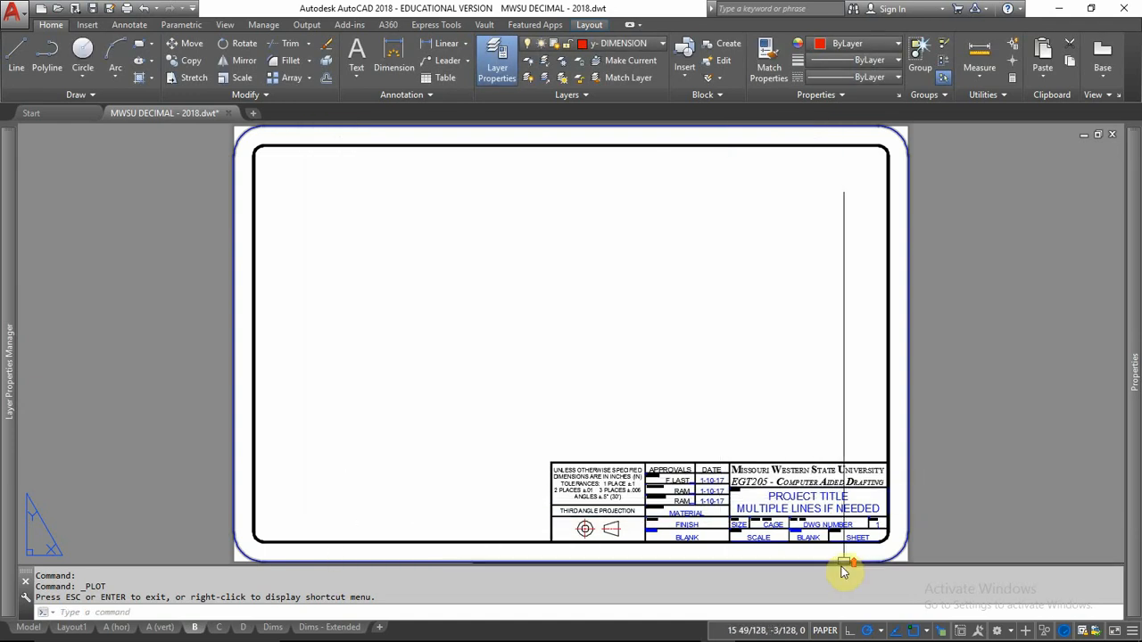
Step: Assign the two-line project title text in the title block to the z- TEXT layer
scroll(839, 555, up, 6)
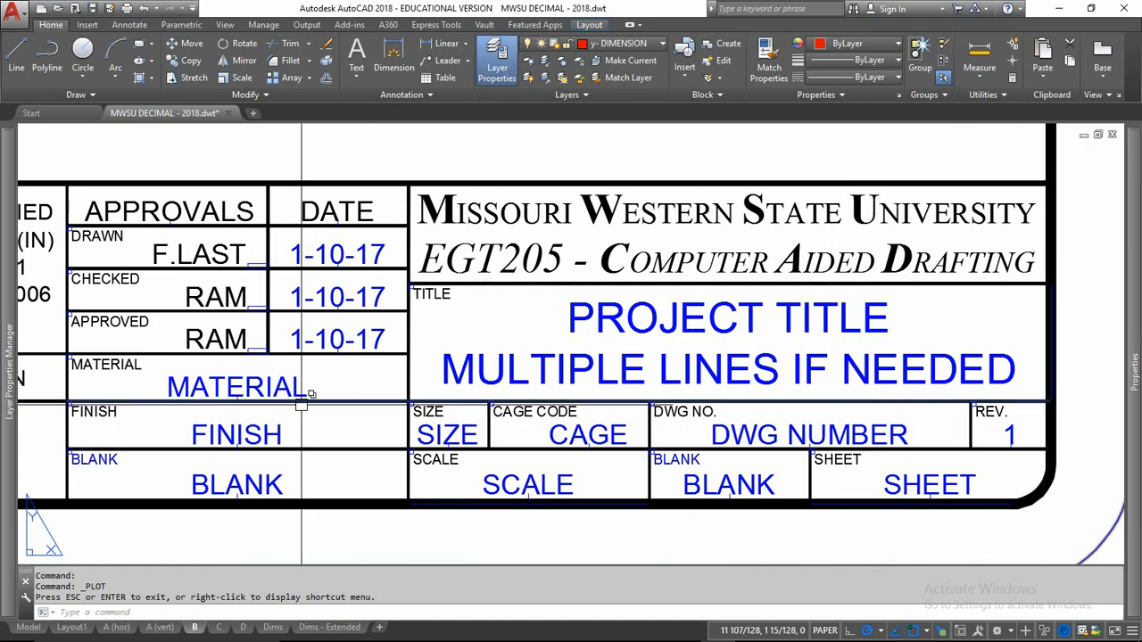
scroll(639, 386, down, 6)
middle_drag(580, 288, 667, 370)
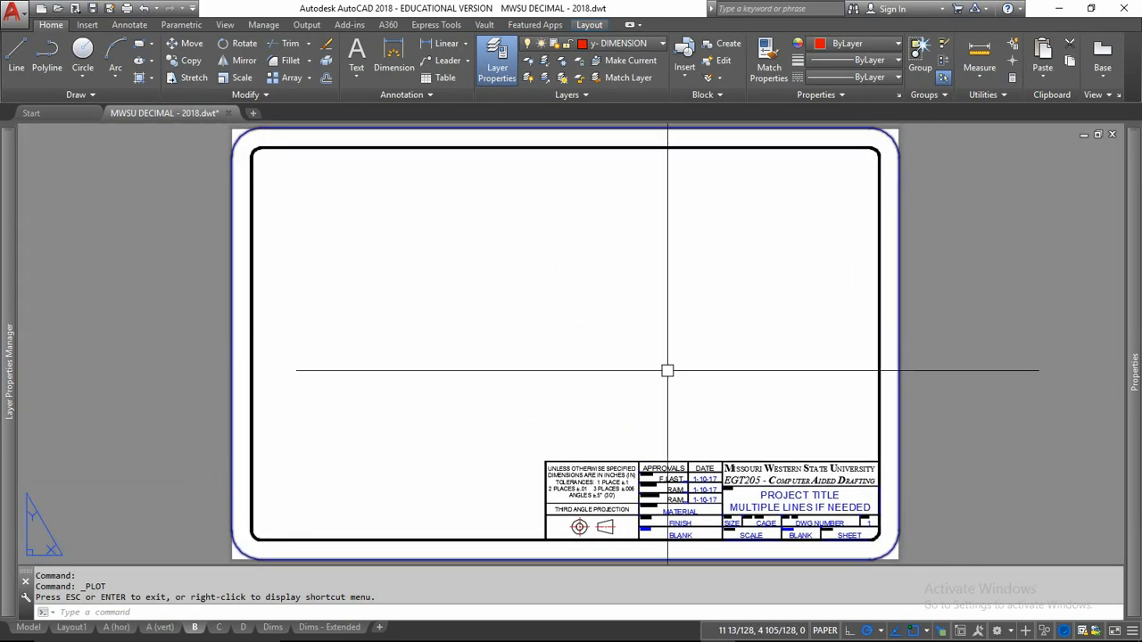
click(636, 44)
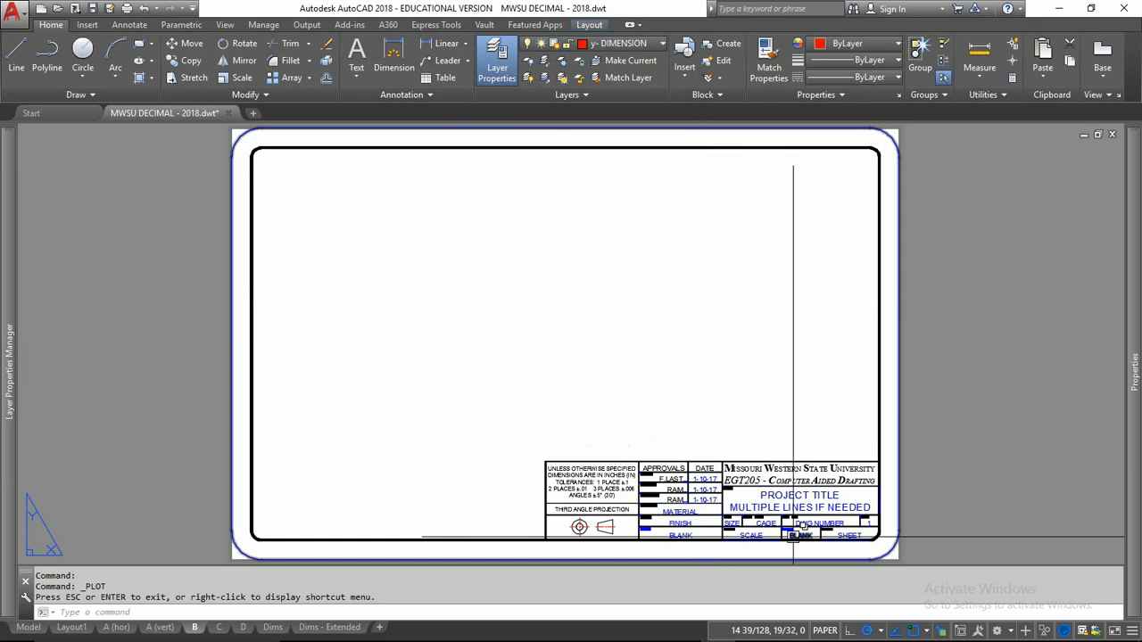
scroll(811, 549, up, 3)
scroll(811, 553, down, 1)
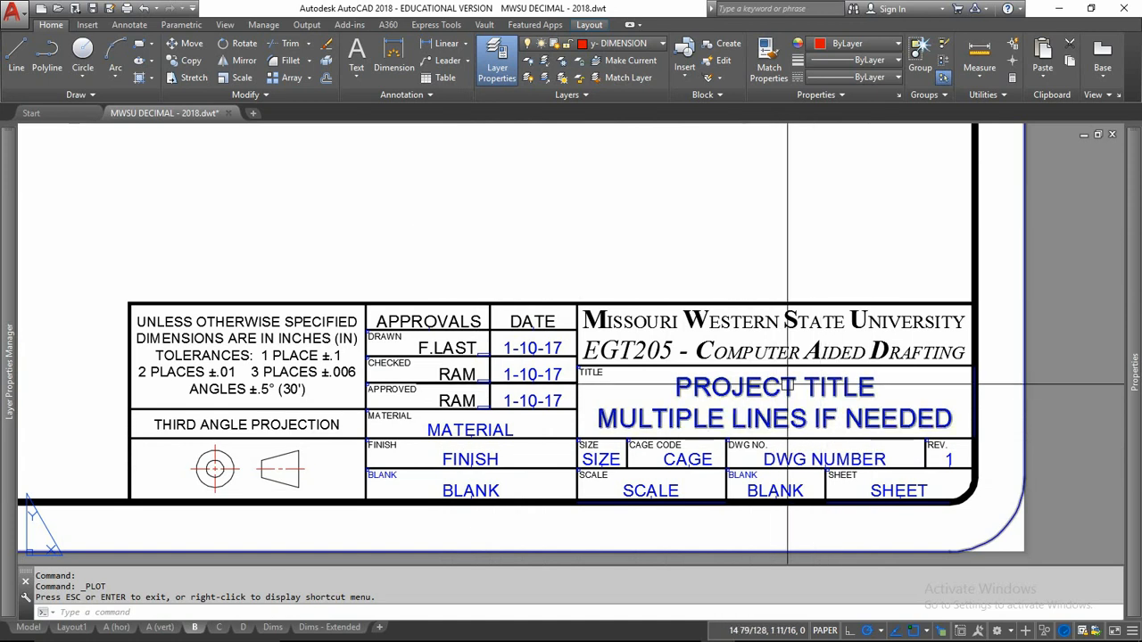
click(805, 406)
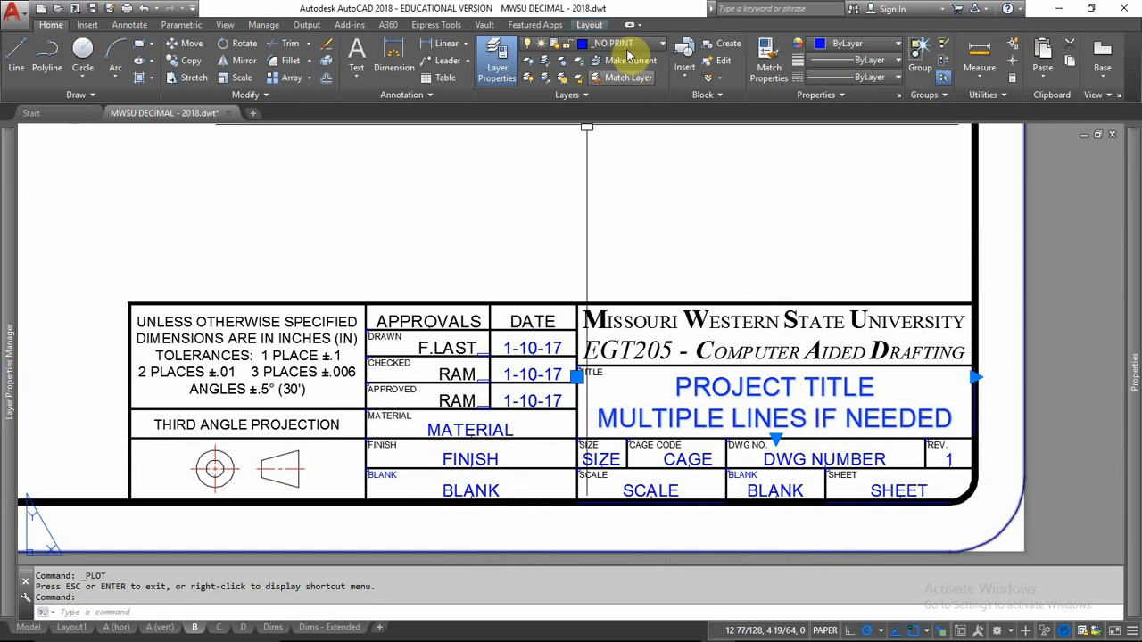
click(589, 45)
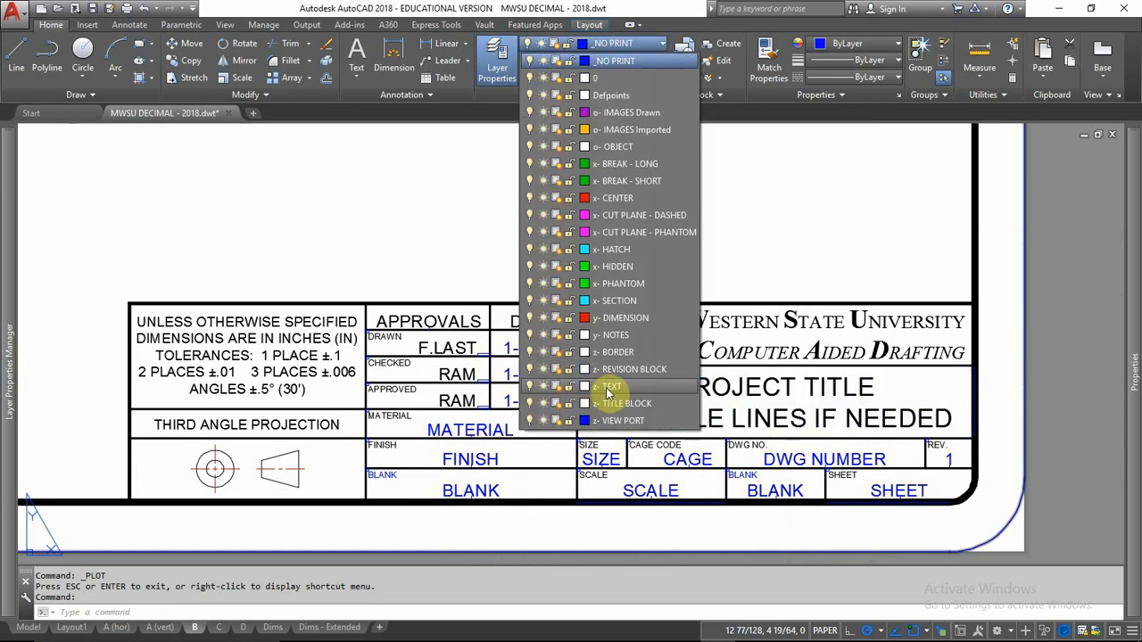
click(610, 389)
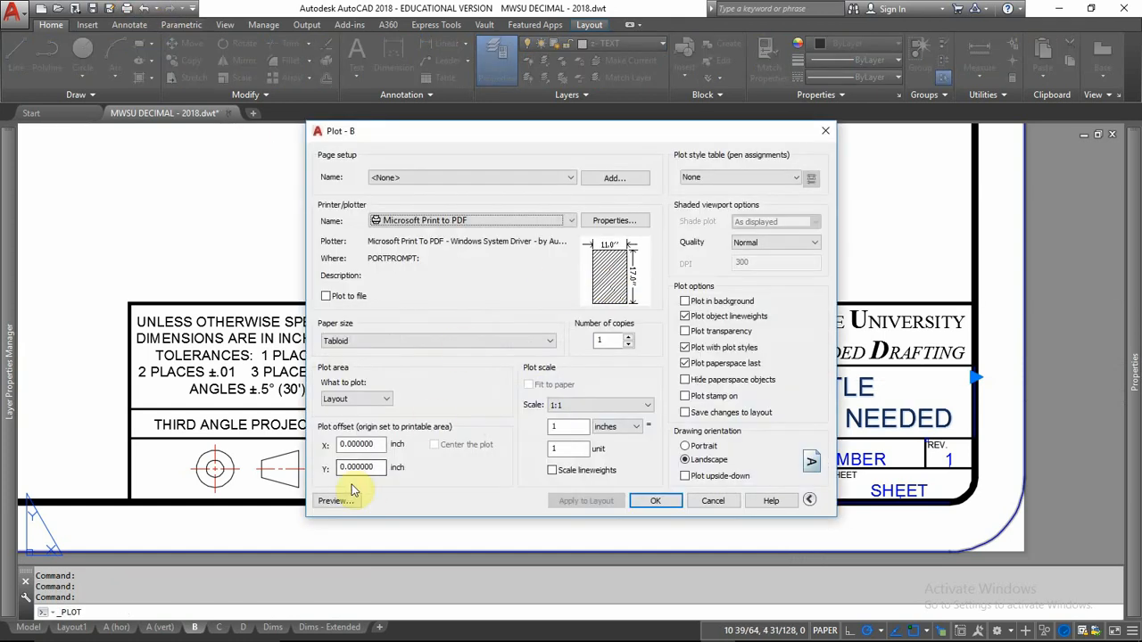
Step: Preview the plot of layout B again, examine the project title in the title block, and exit the preview
click(335, 502)
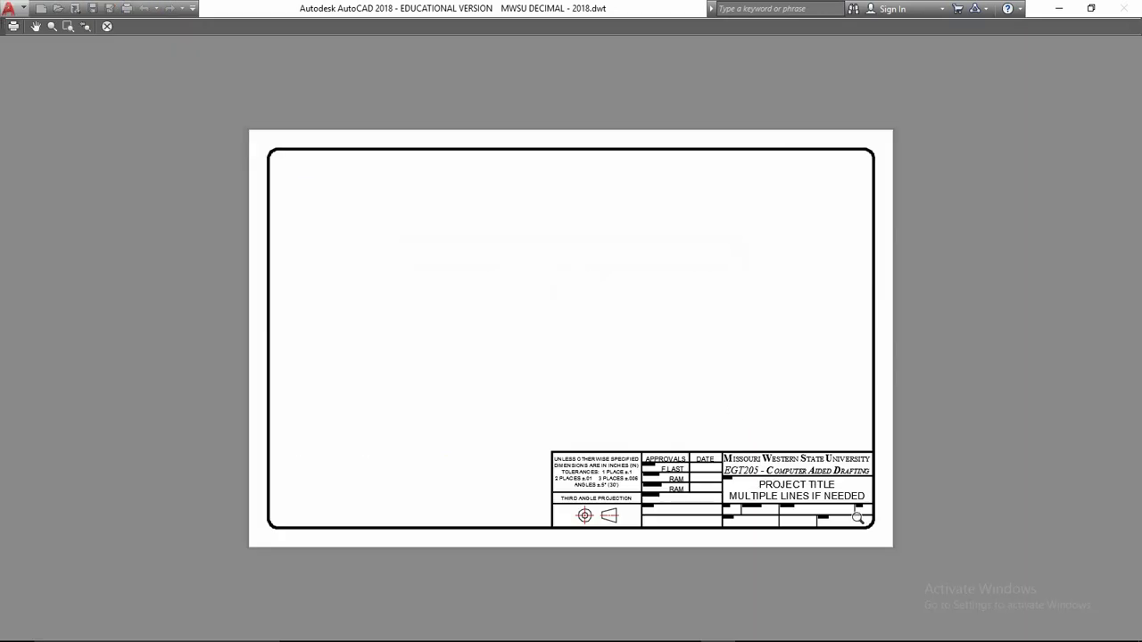
scroll(859, 517, up, 6)
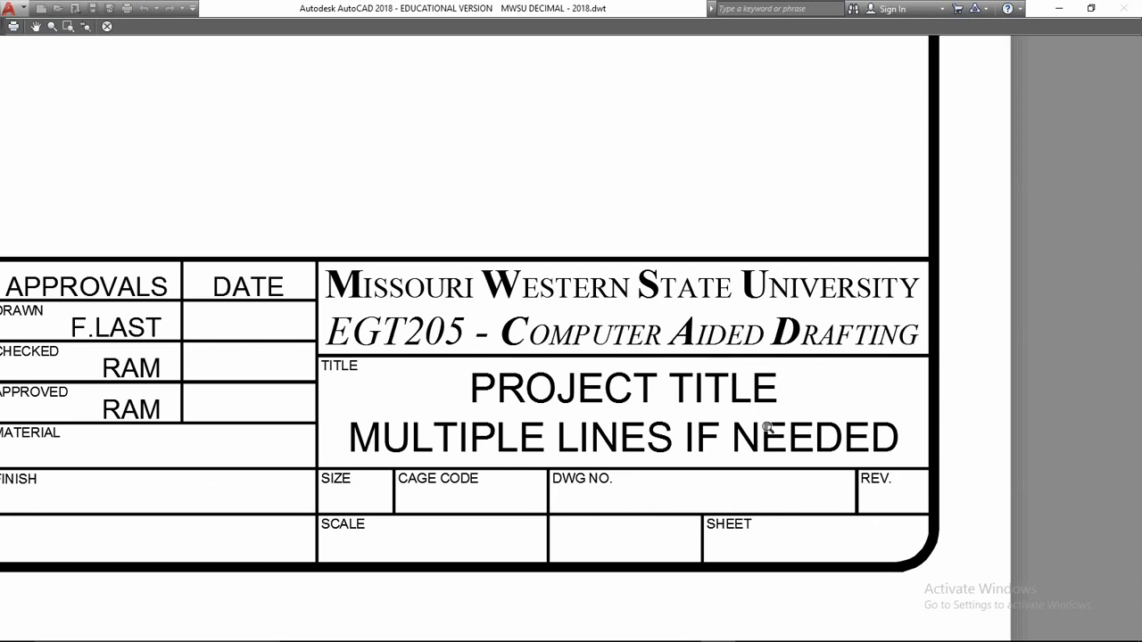
scroll(787, 436, down, 6)
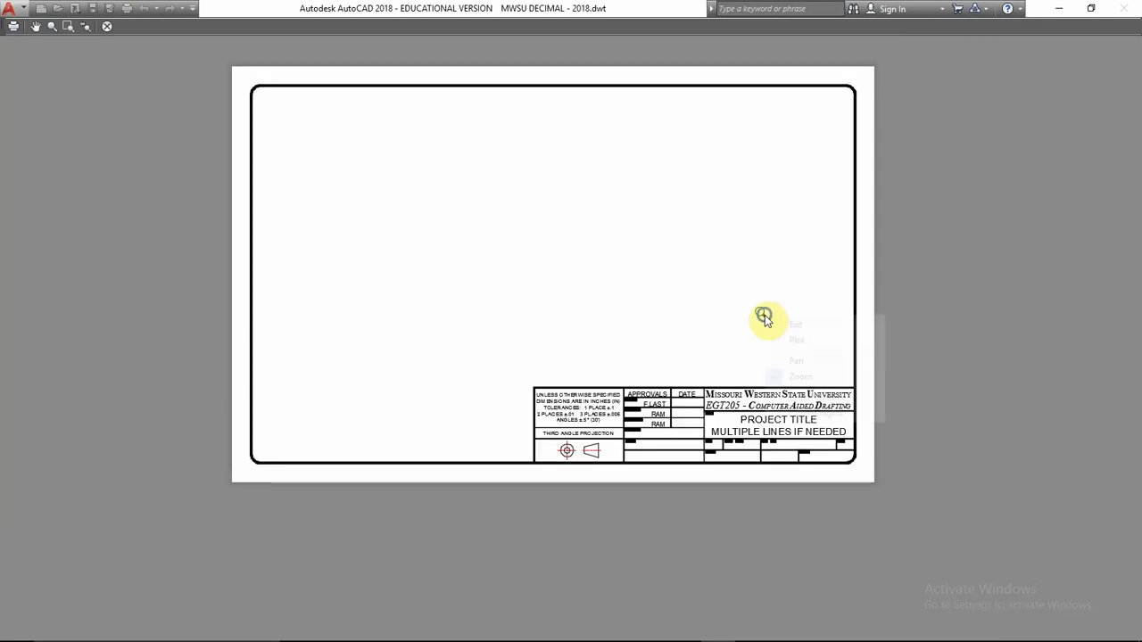
right_click(765, 317)
click(811, 328)
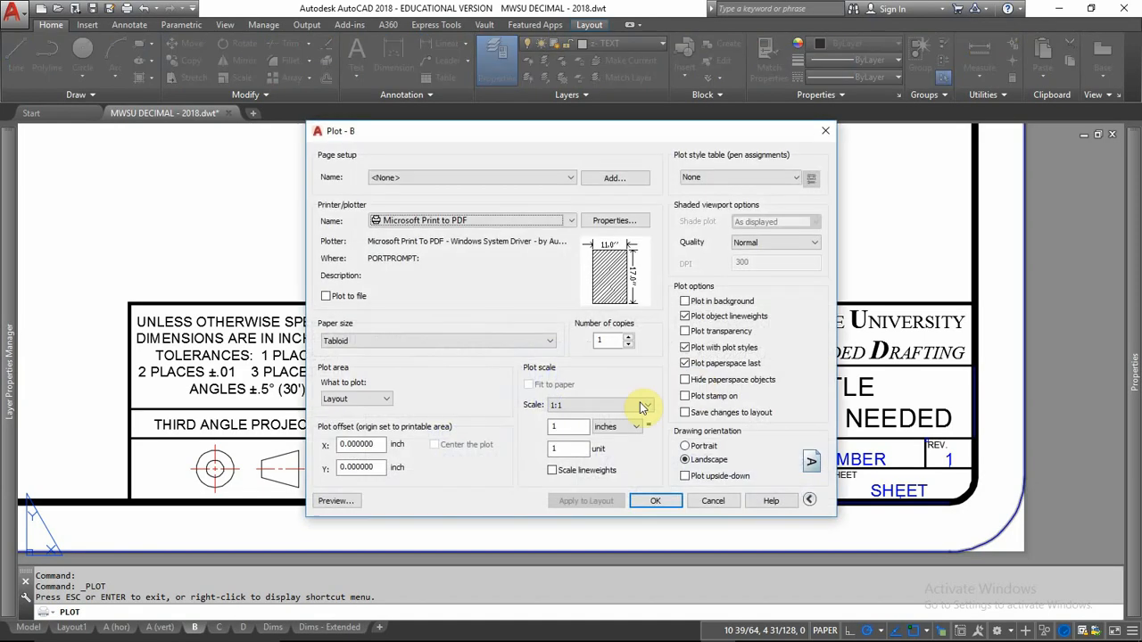
Step: Leave the plot settings without plotting and undo the layer change of the project title text
click(711, 501)
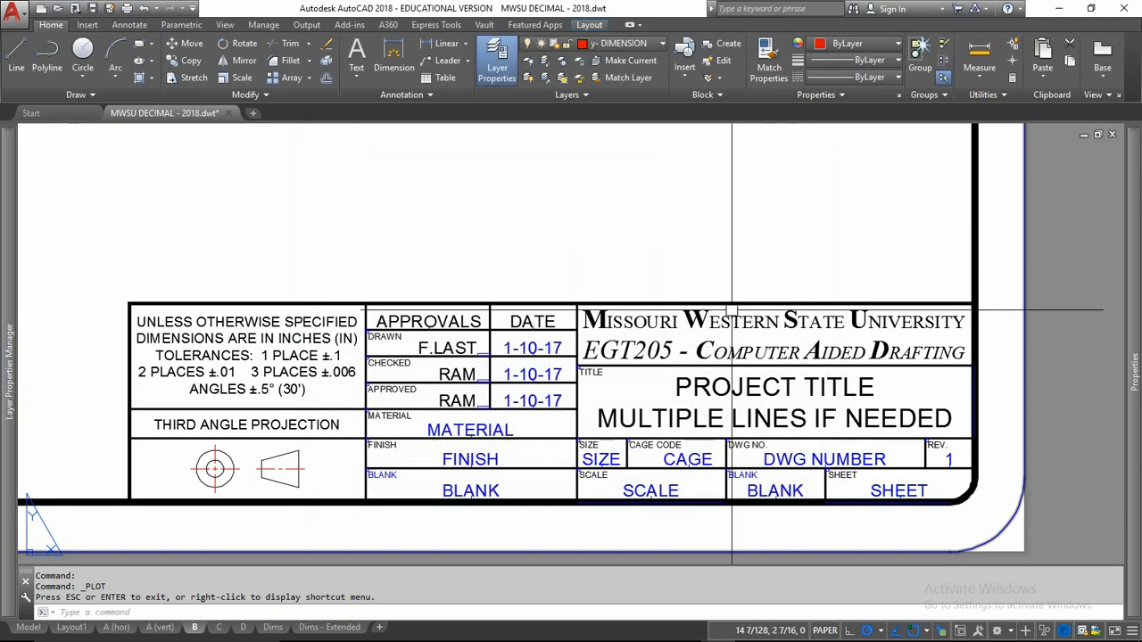
key(ctrl+z)
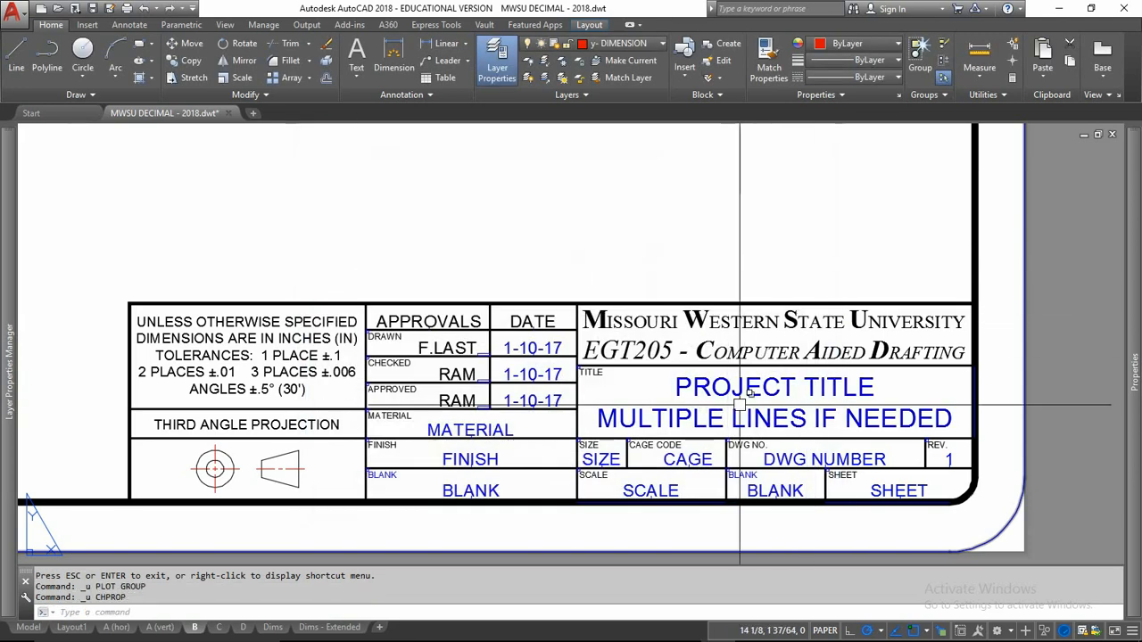
Step: Zoom layout B to show the entire sheet
mouse_move(496, 205)
middle_down()
mouse_move(581, 255)
mouse_move(577, 275)
mouse_move(655, 310)
middle_up()
scroll(580, 255, down, 2)
text(z)
key(Return)
key(Return)
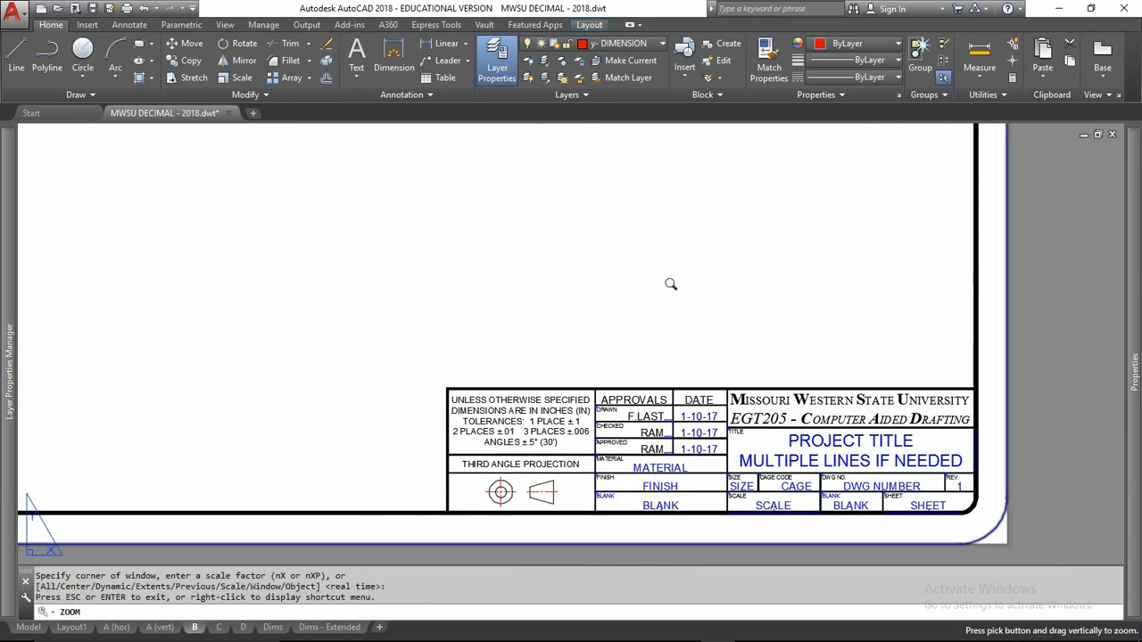
key(Escape)
text(z)
key(Return)
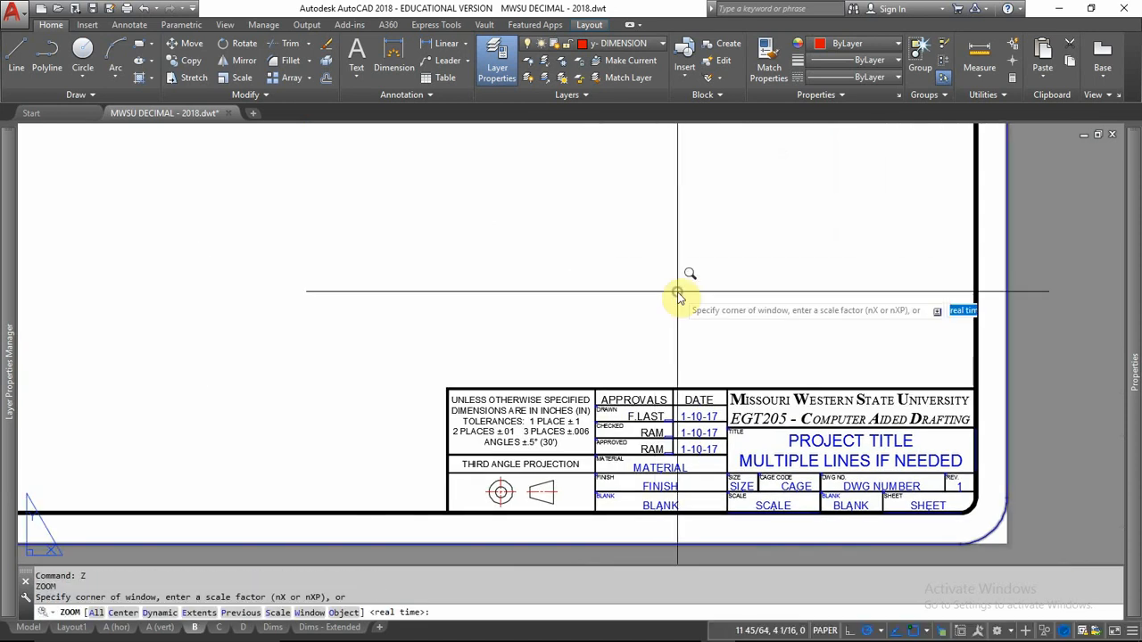
text(a)
key(Return)
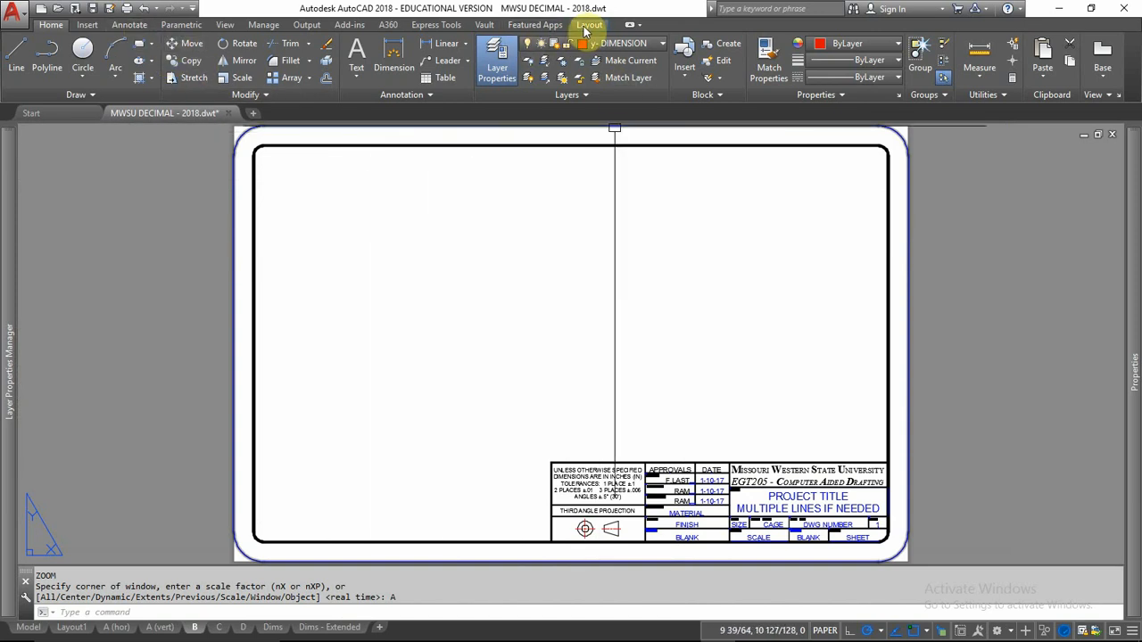
Step: Create a closed seven-corner polygonal viewport over the drawing area, routed around the title block and reaching past the sheet's right edge
click(589, 25)
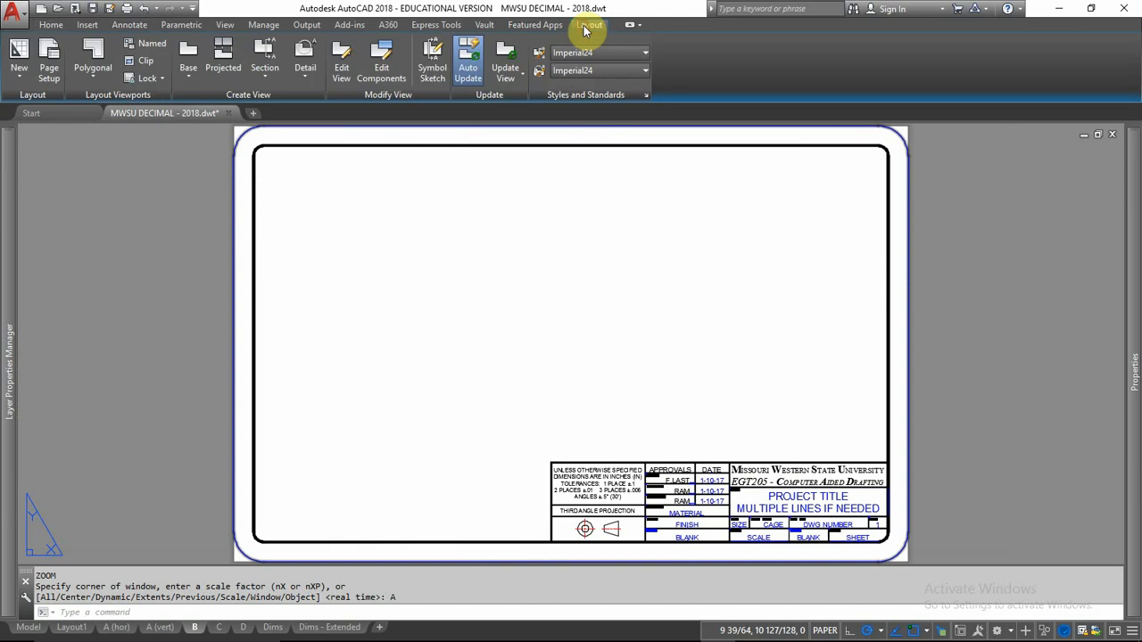
click(94, 74)
click(95, 54)
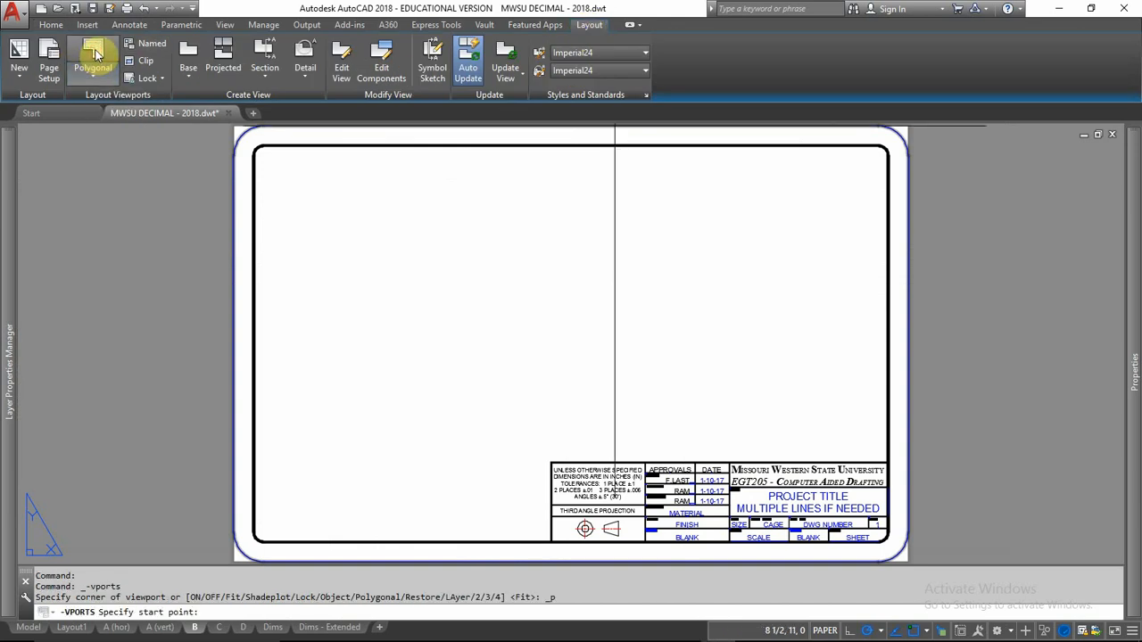
click(262, 533)
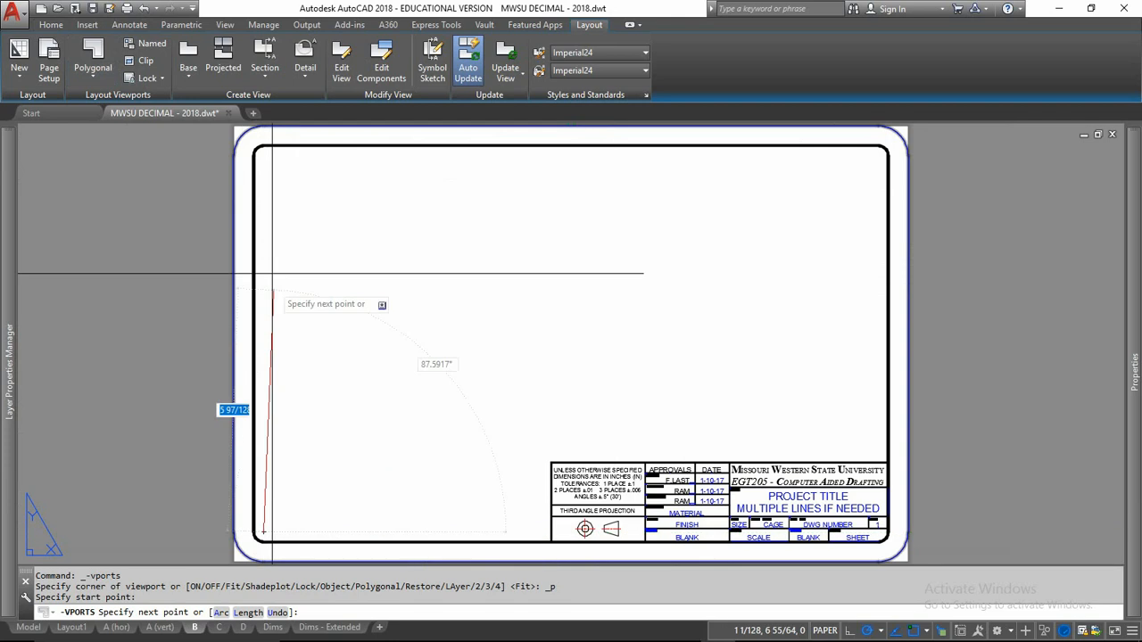
click(263, 155)
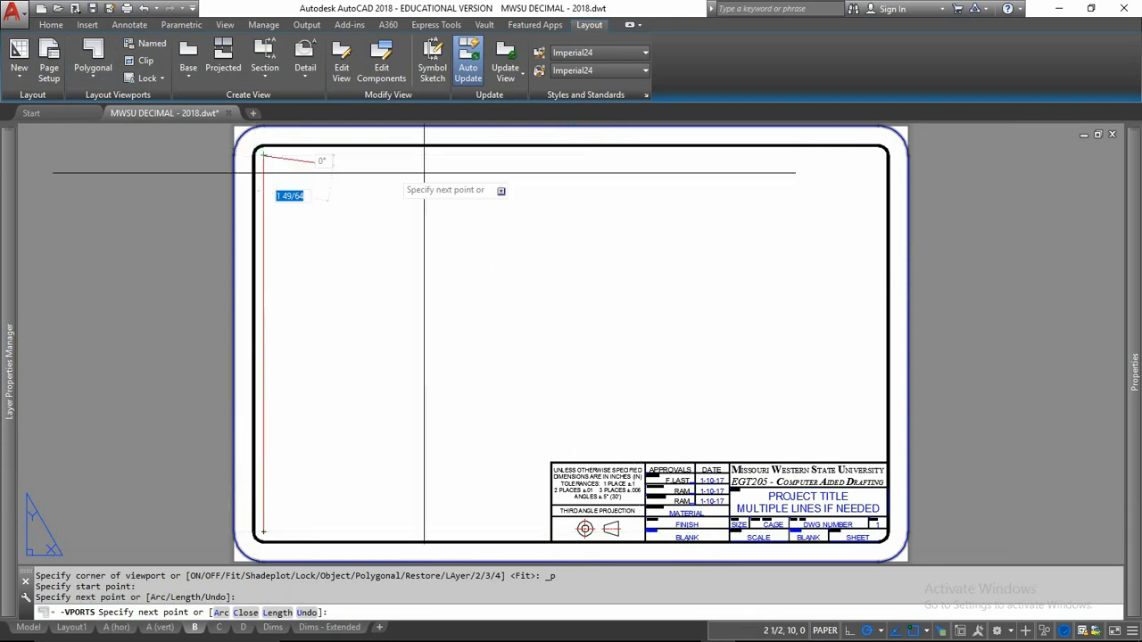
click(872, 135)
click(965, 263)
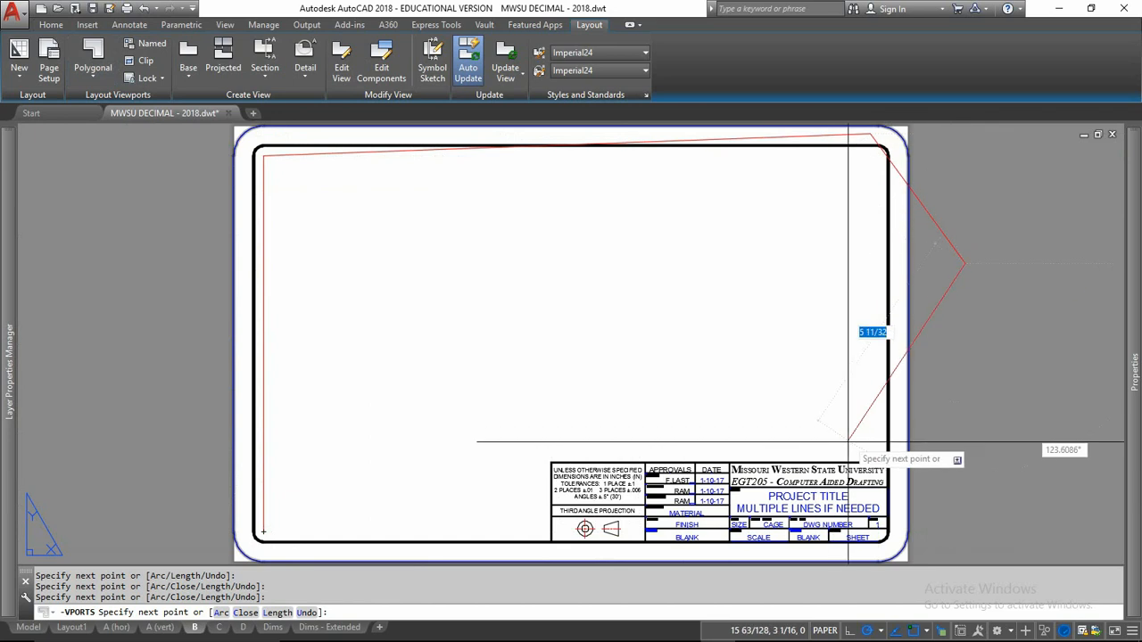
click(866, 446)
click(529, 448)
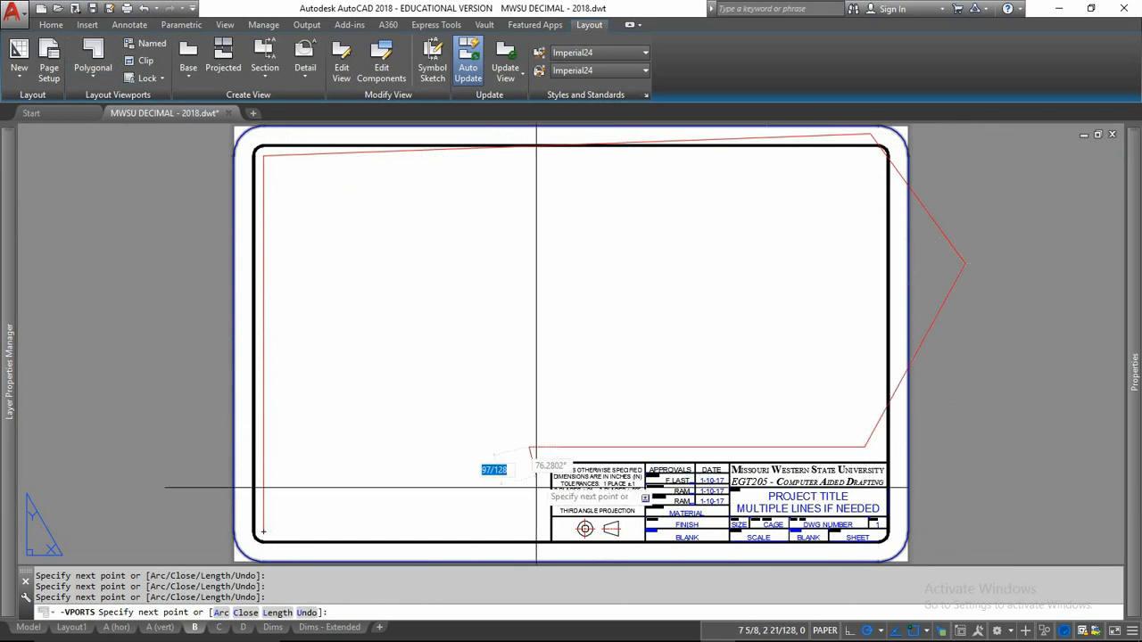
click(534, 527)
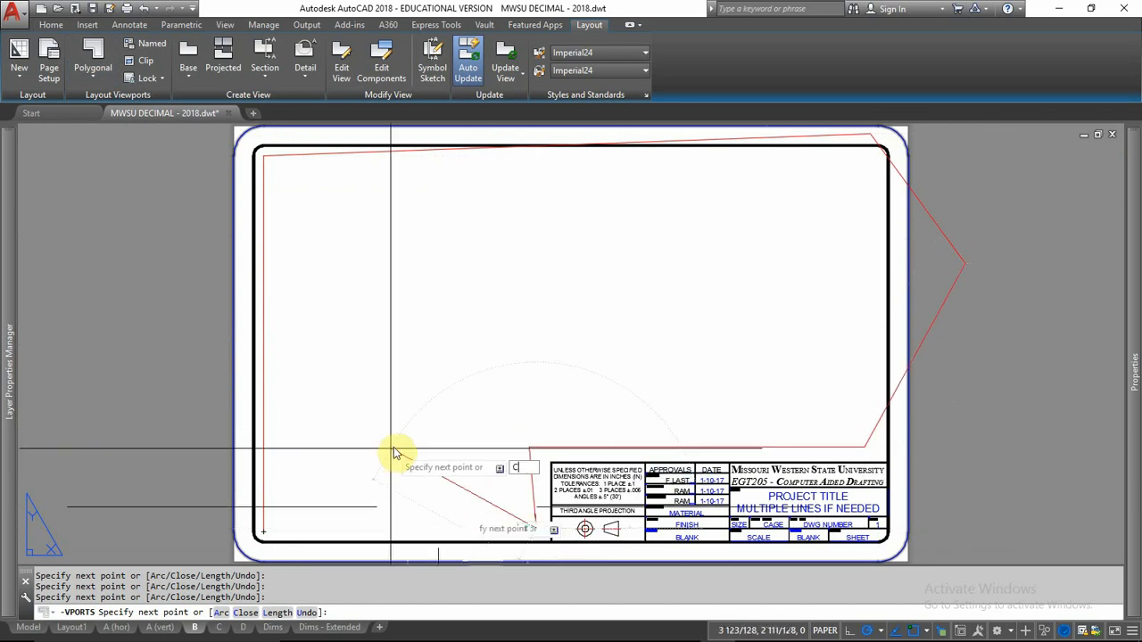
text(C)
key(Return)
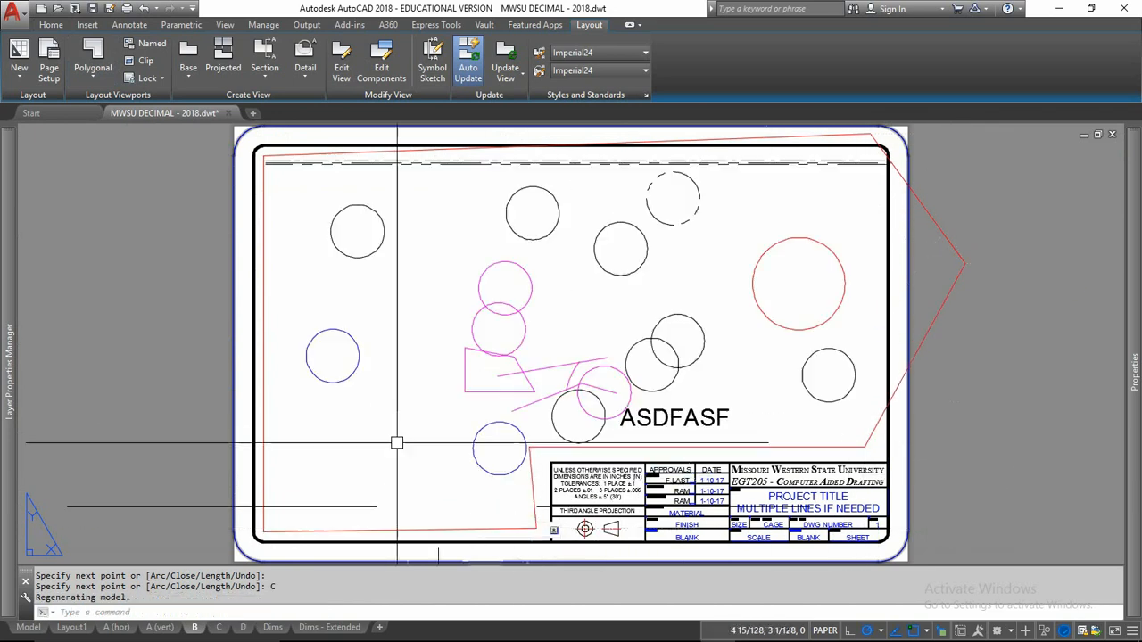
Step: Activate the polygonal viewport, pan the model slightly to the left inside it, and return to paper space
double_click(645, 298)
mouse_move(645, 298)
middle_down()
mouse_move(605, 293)
mouse_move(630, 281)
middle_up()
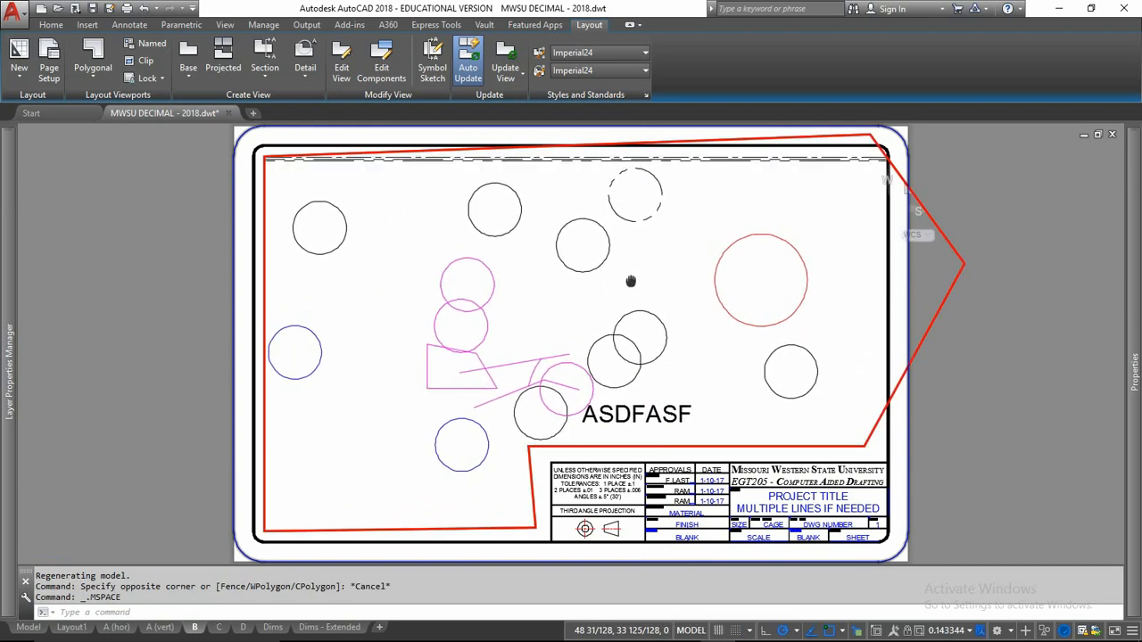
double_click(961, 339)
Step: Reshape the viewport by stretching its three right-hand corners inward, cutting the lower one diagonally across the ASDFASF text, and deselect it
click(952, 306)
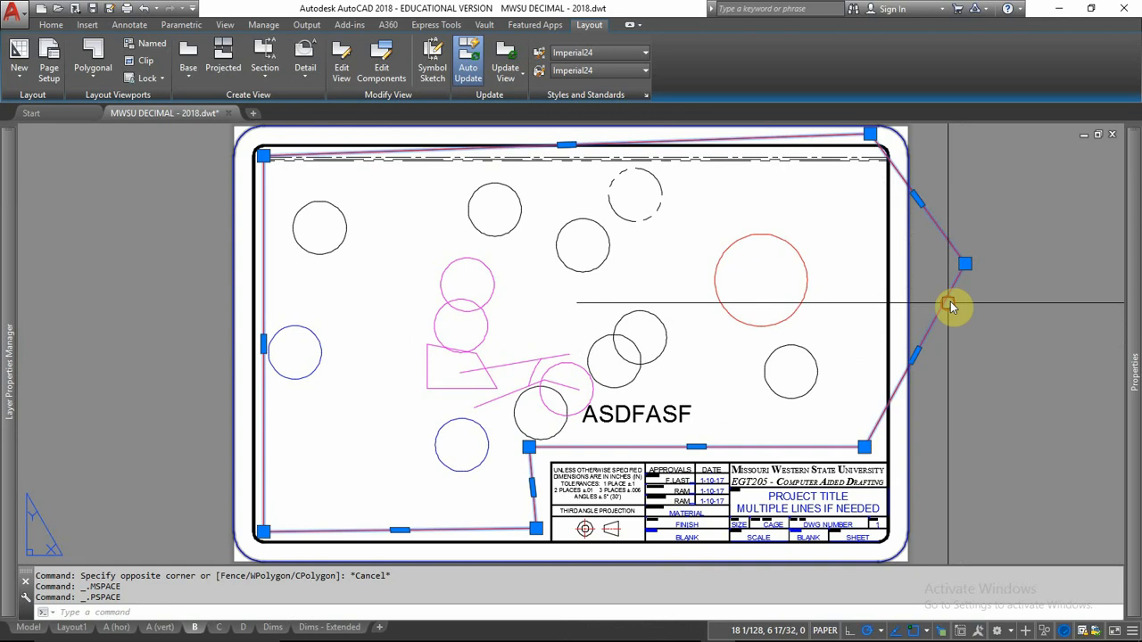
click(965, 263)
click(847, 263)
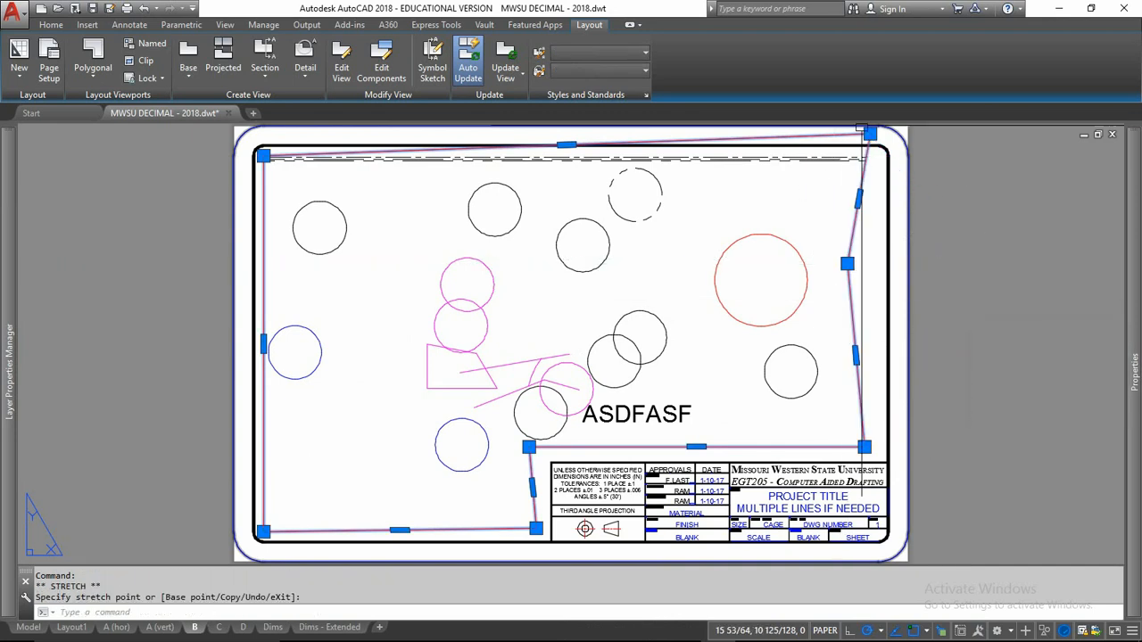
click(870, 134)
click(870, 189)
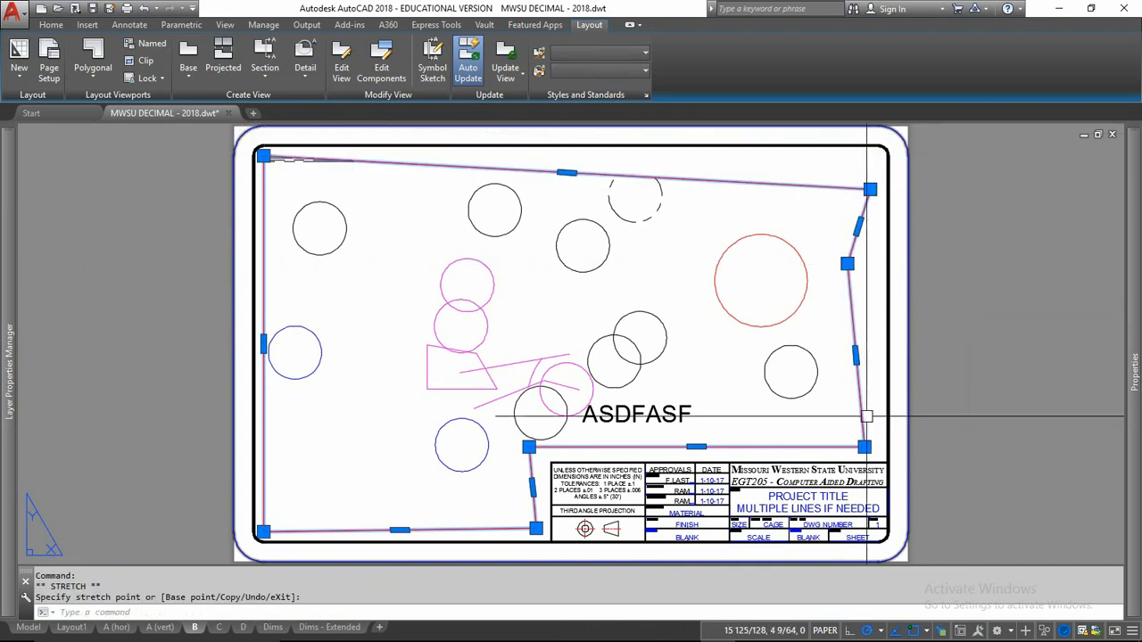
click(863, 446)
click(747, 362)
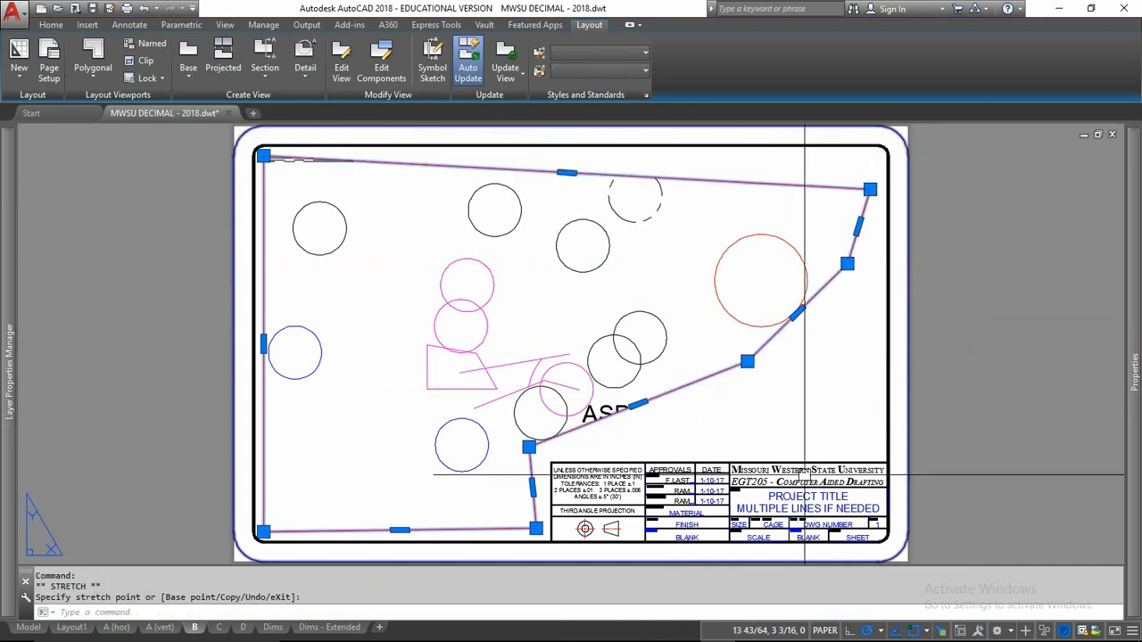
key(Escape)
key(Escape)
key(Escape)
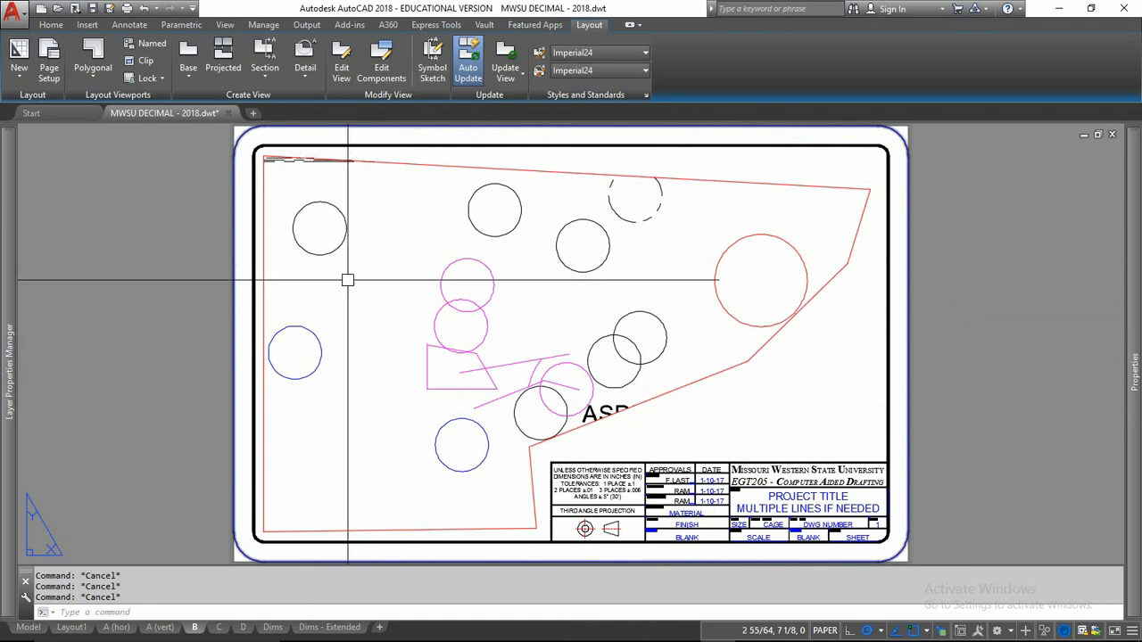
Step: Assign the viewport's boundary polyline to the z- VIEW PORT layer and deselect it
click(818, 293)
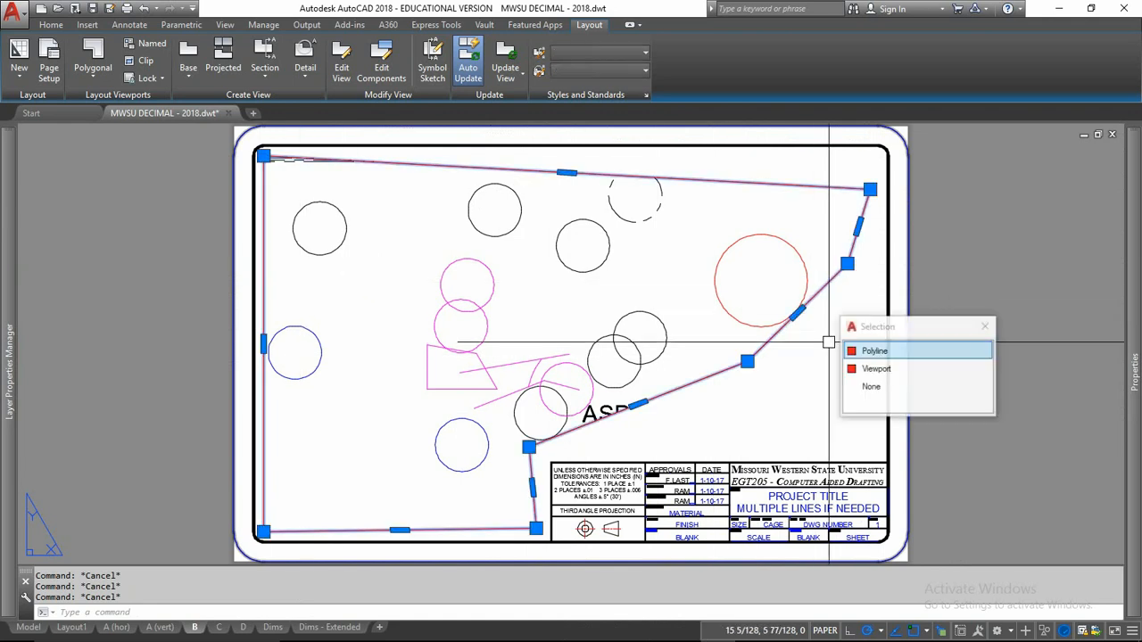
key(Escape)
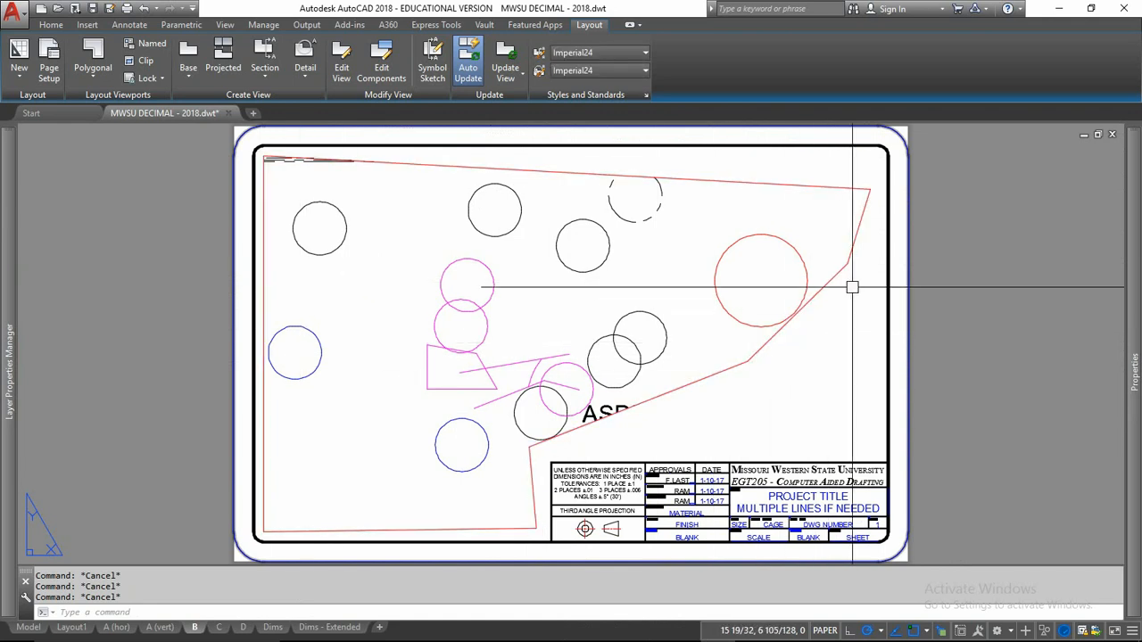
click(41, 26)
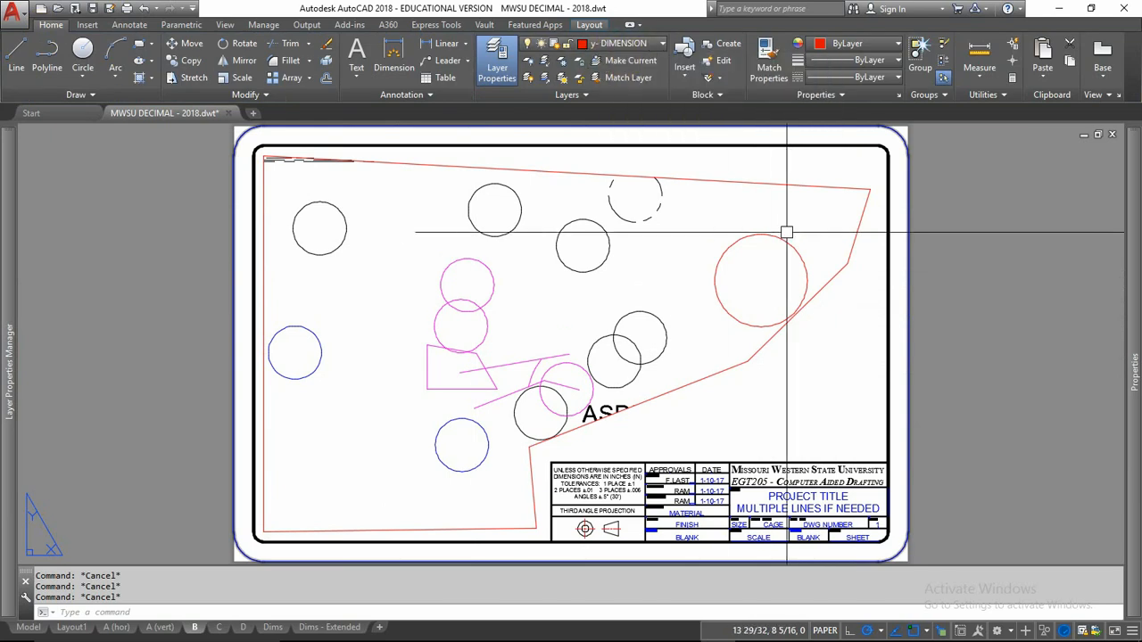
click(832, 276)
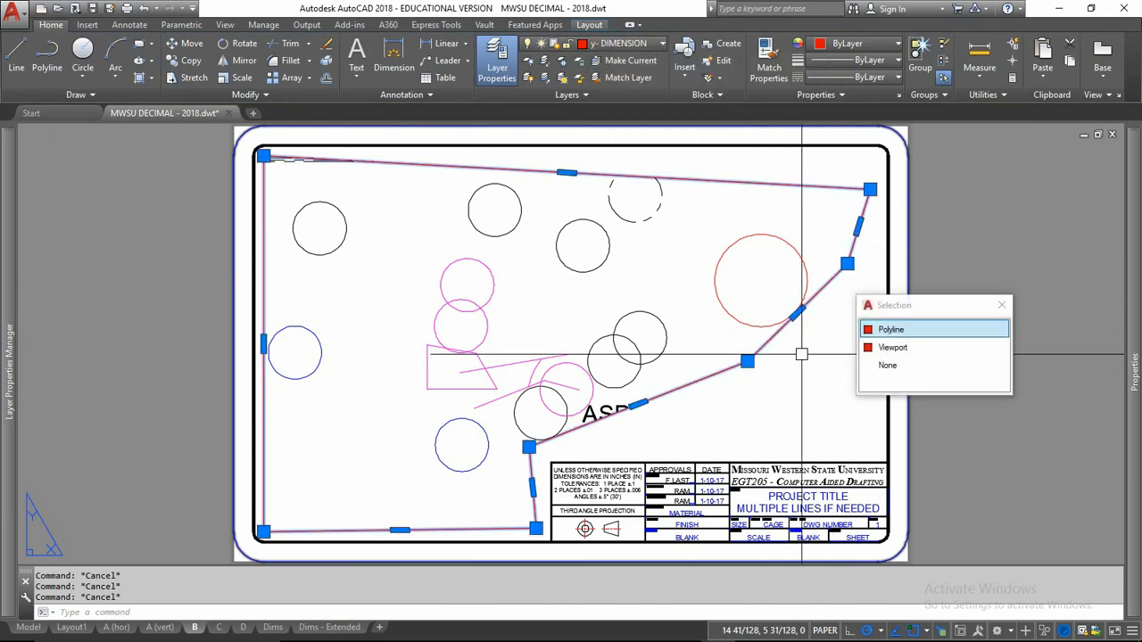
click(616, 44)
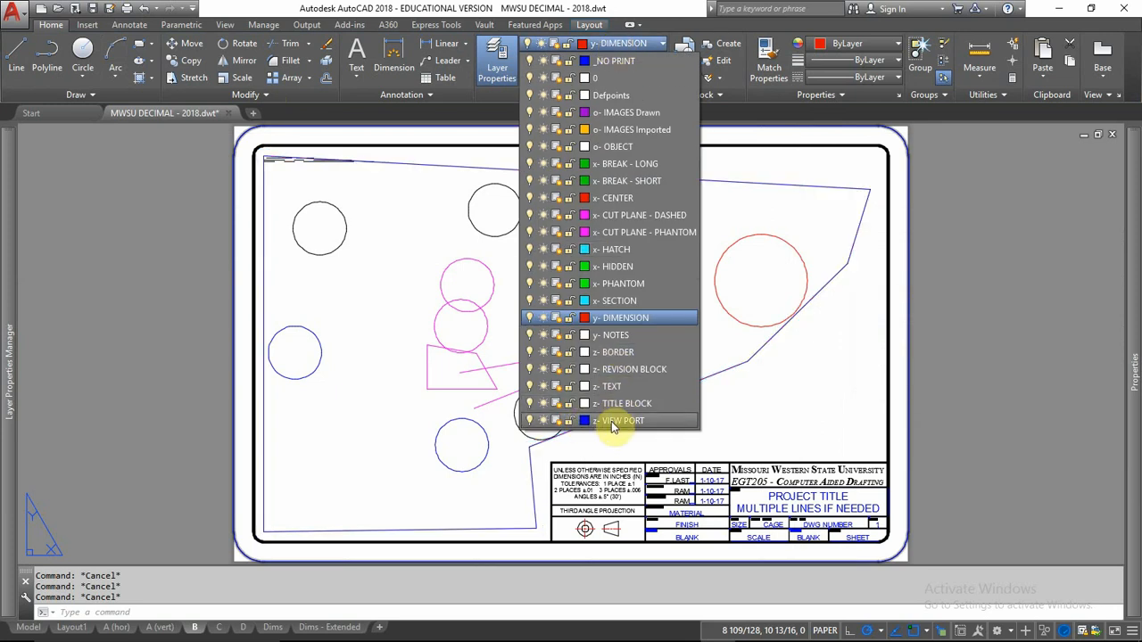
click(611, 421)
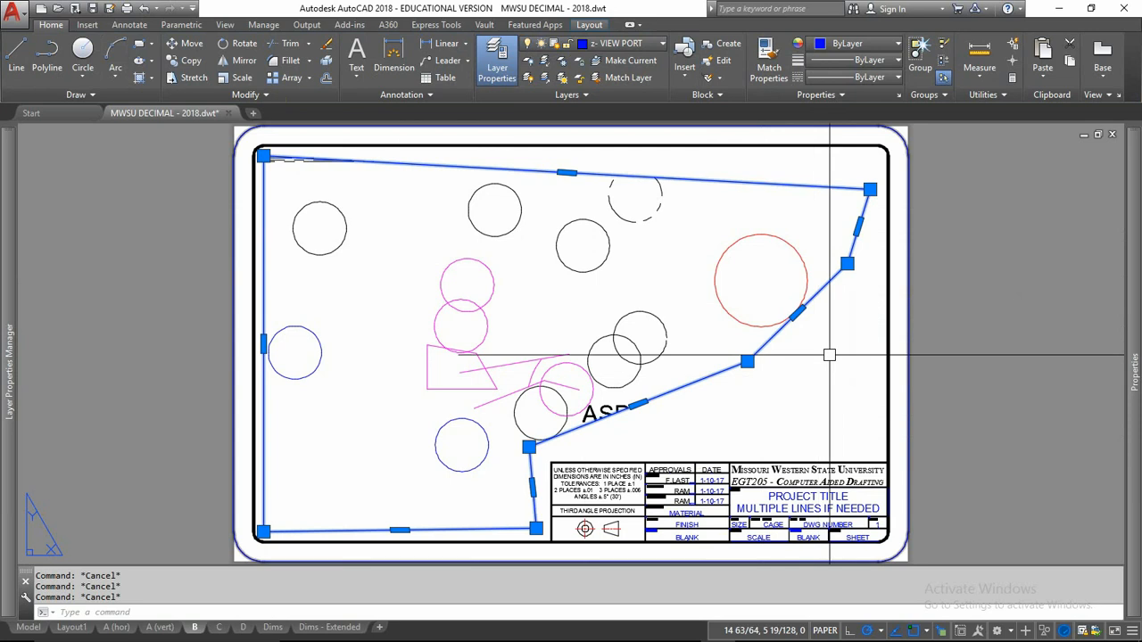
key(Escape)
click(836, 274)
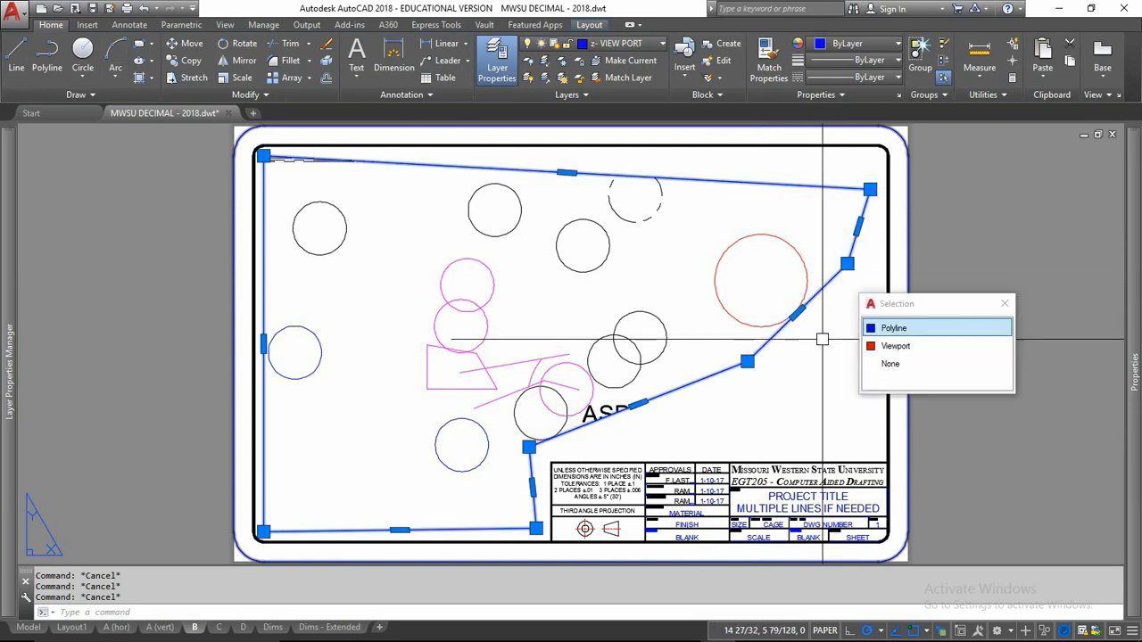
key(Escape)
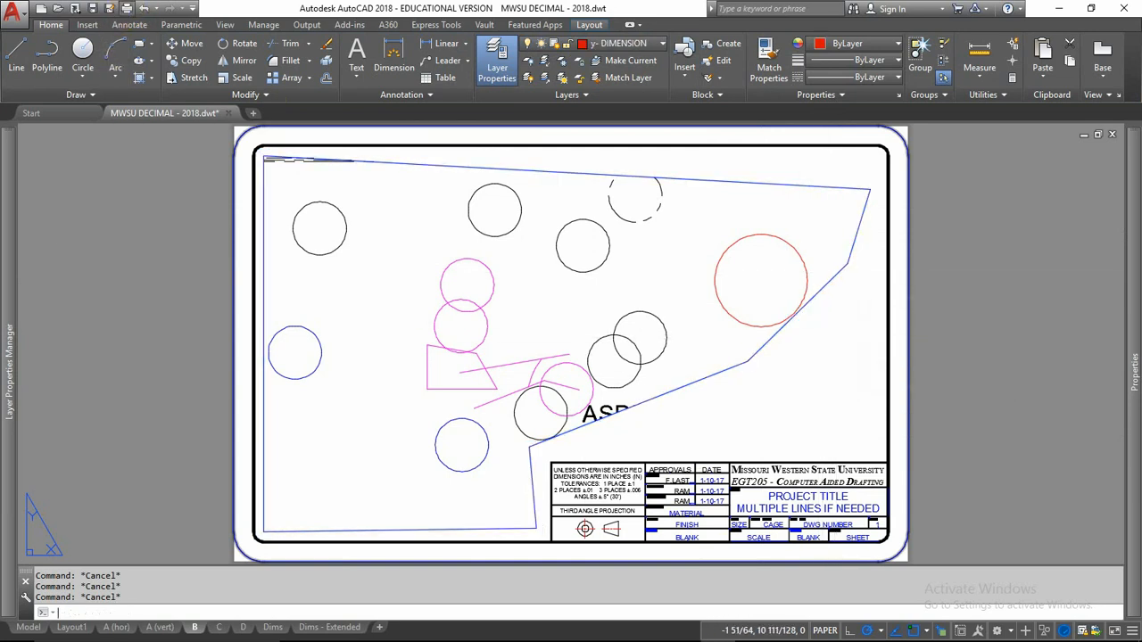
Step: Preview the plot of layout B, check whether the viewport boundary prints, and exit without plotting
key(ctrl+p)
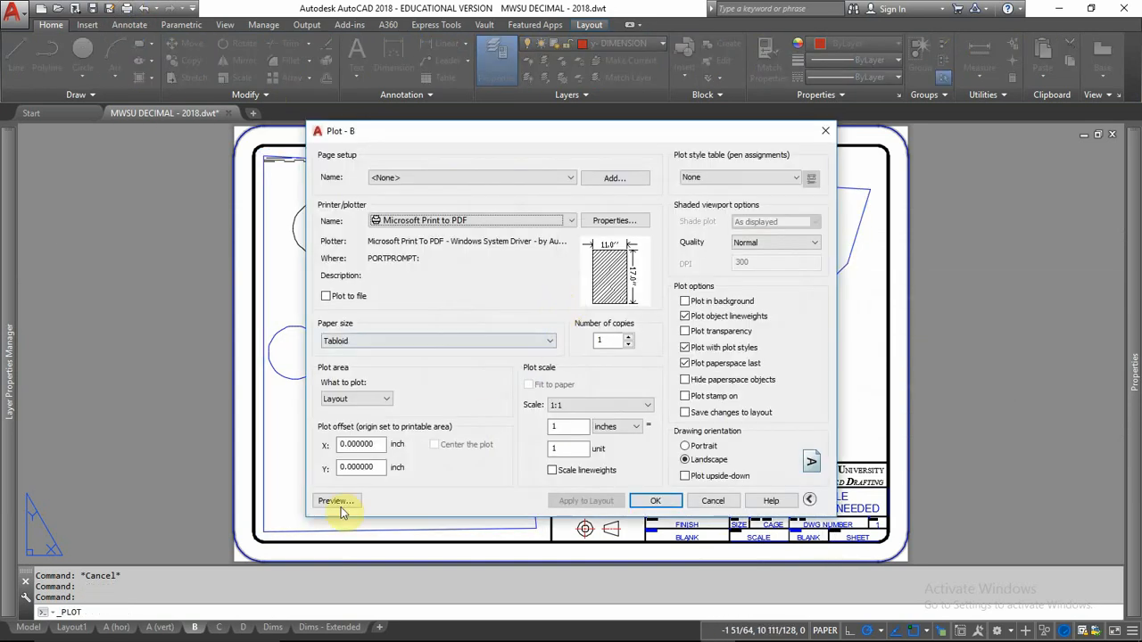
click(334, 501)
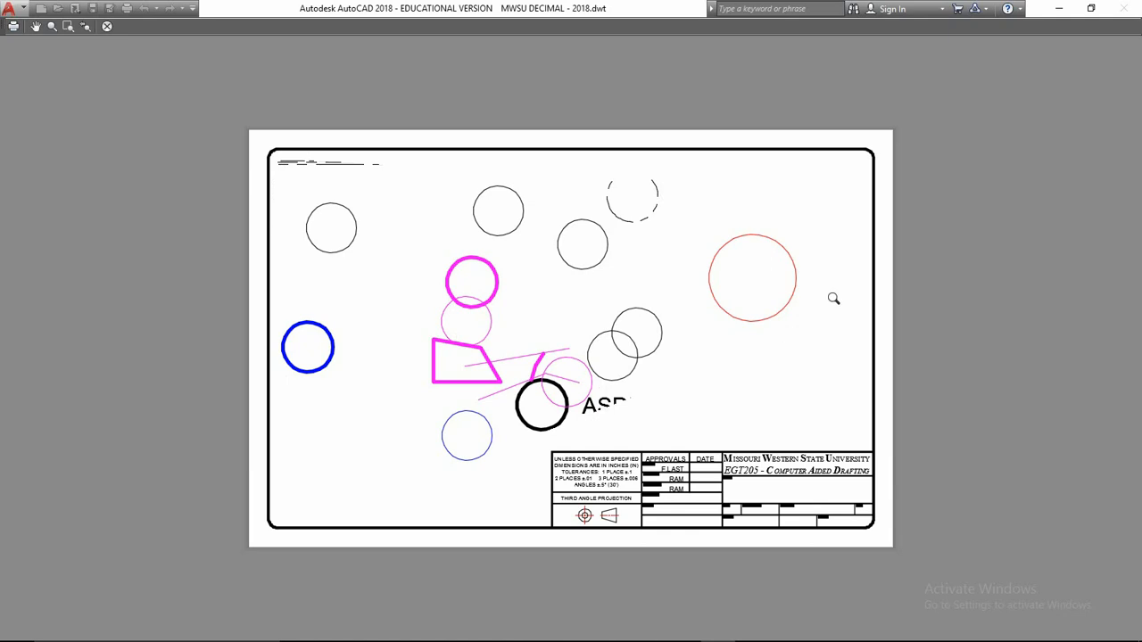
right_click(474, 266)
click(507, 276)
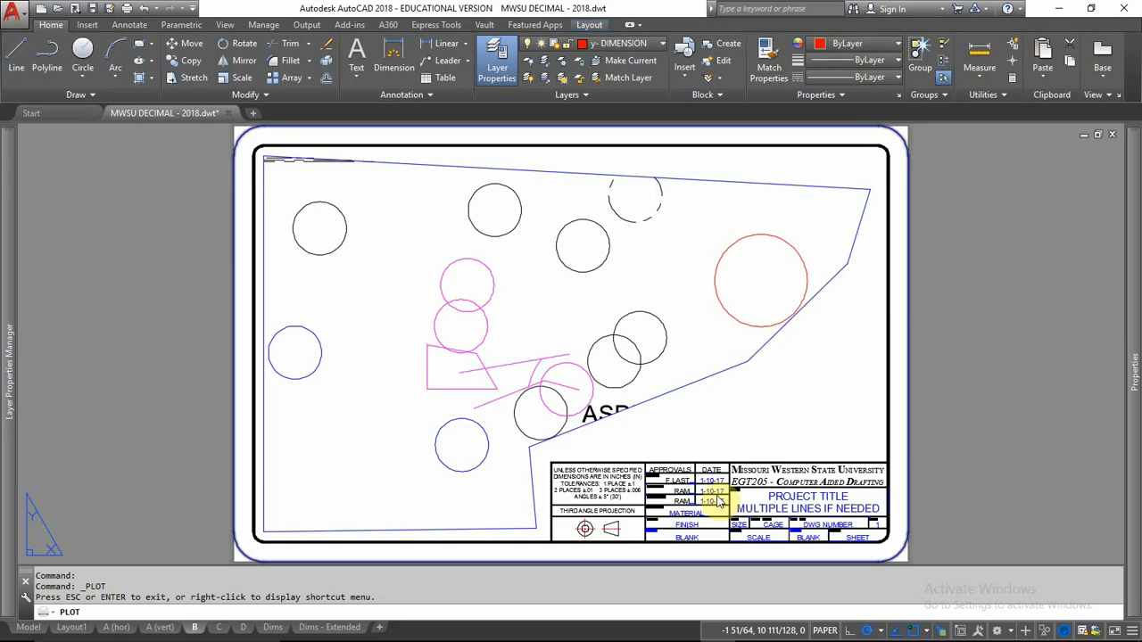
click(719, 498)
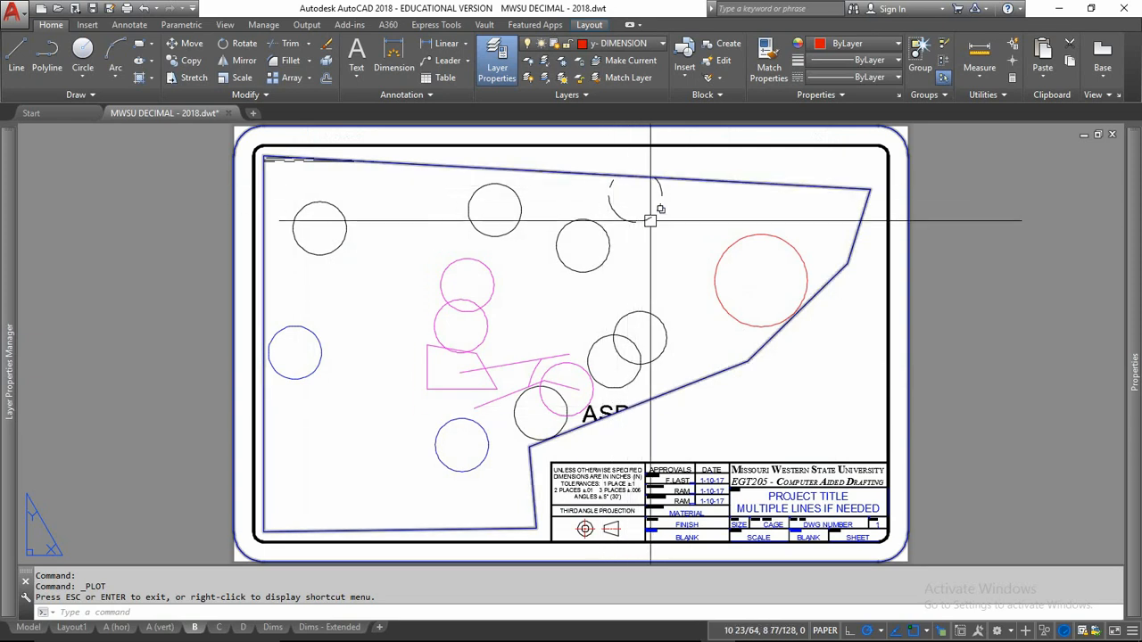
Step: Stretch the viewport's lower-right corner down below the ASDFASF text and its upper-right corner up near the border's top edge, inside the sheet
click(740, 367)
click(747, 361)
click(731, 427)
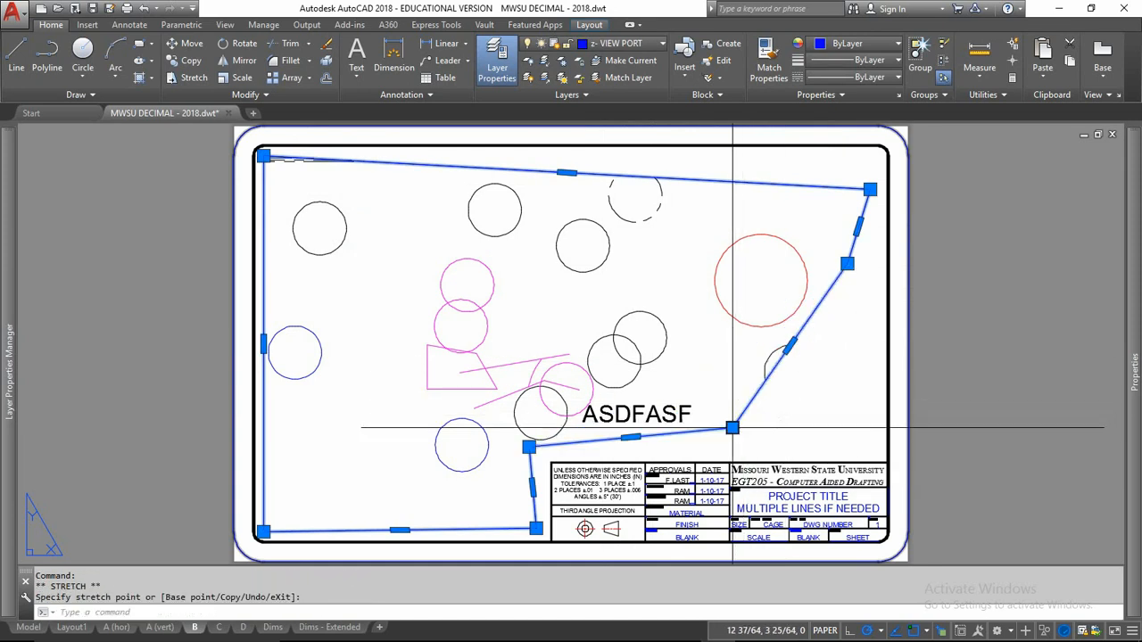
click(870, 189)
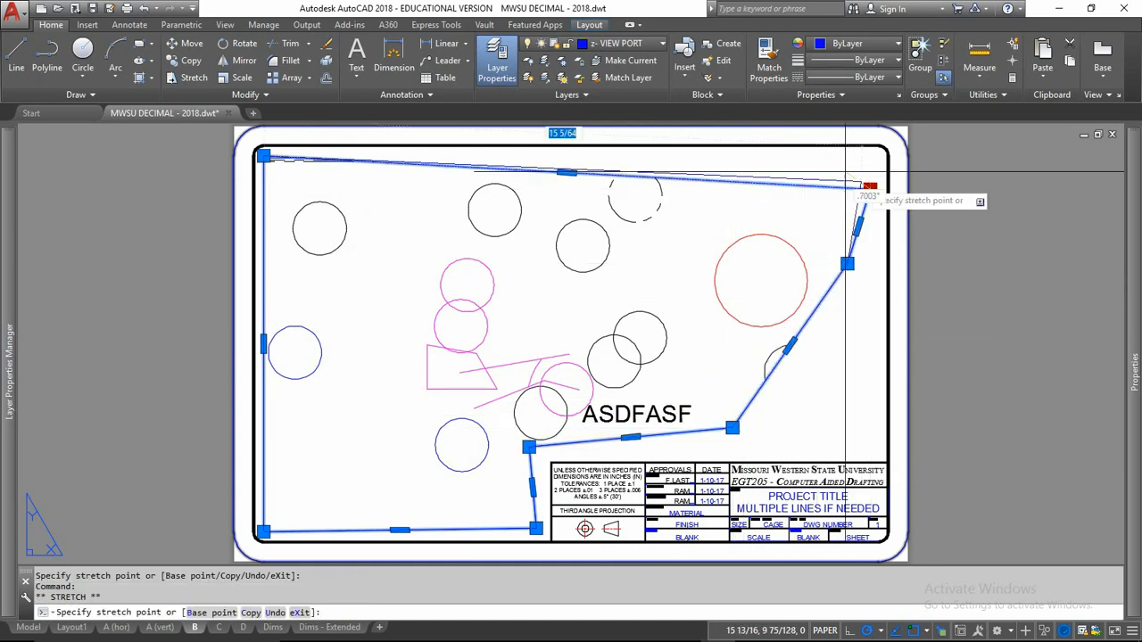
click(924, 159)
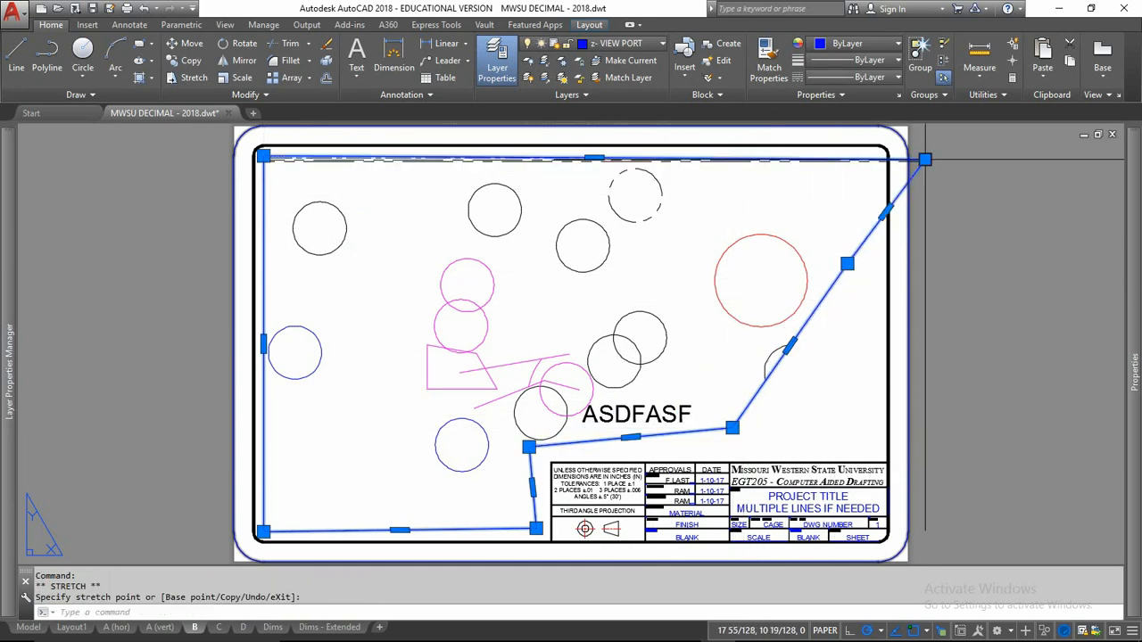
click(925, 158)
click(811, 159)
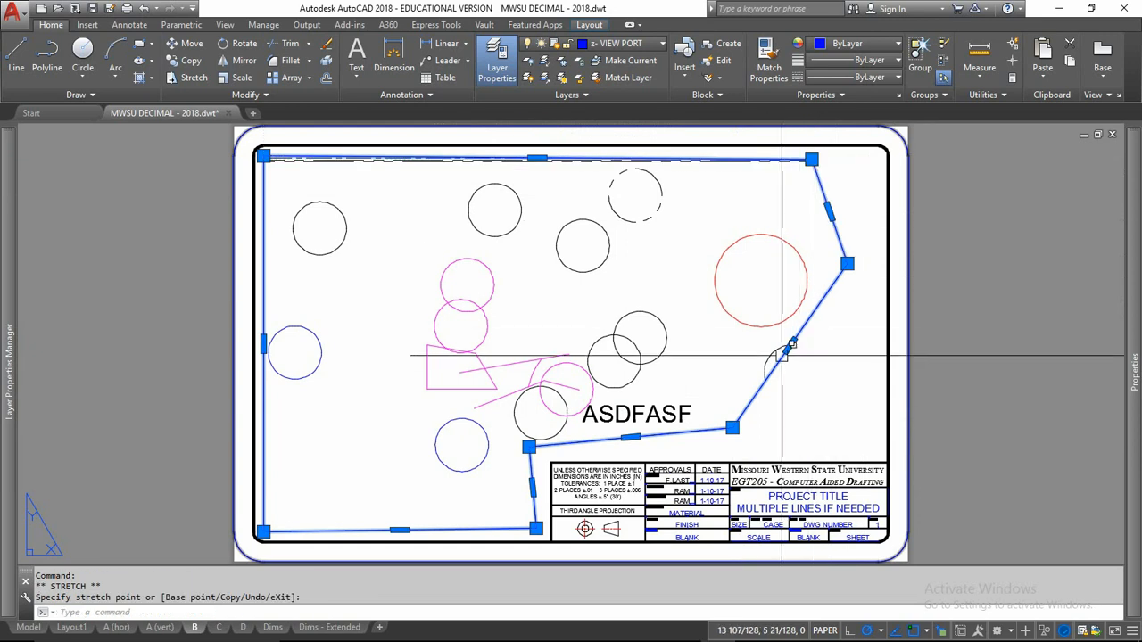
Step: Stretch the viewport's right side outward, placing its lower corner just above the title block's right end and its upper corner near the border's top-right corner
click(787, 348)
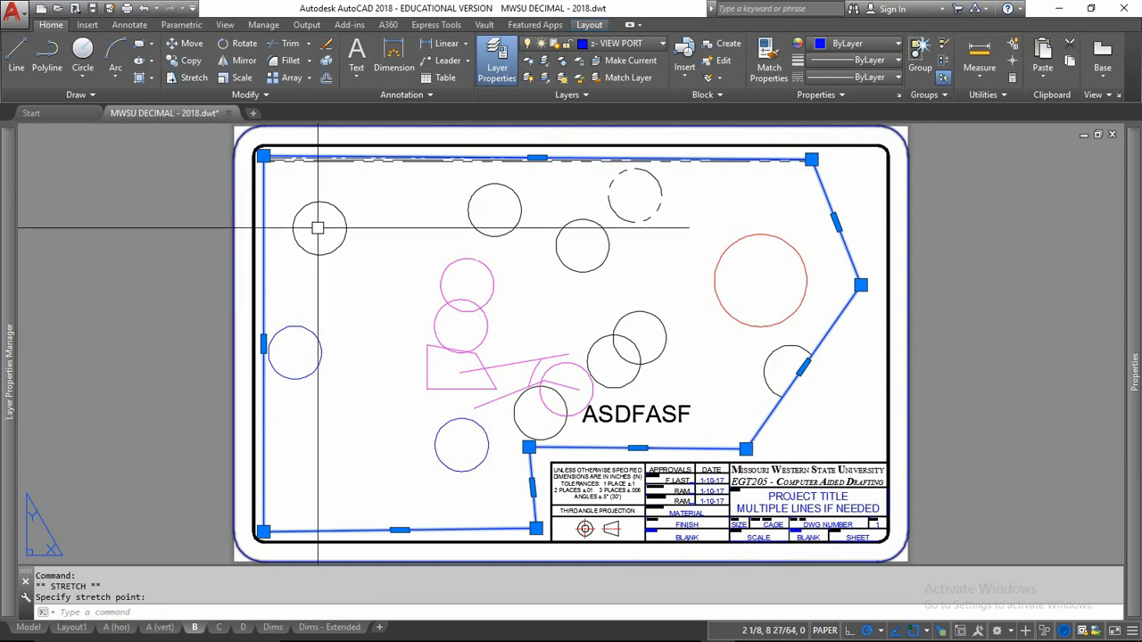
click(746, 449)
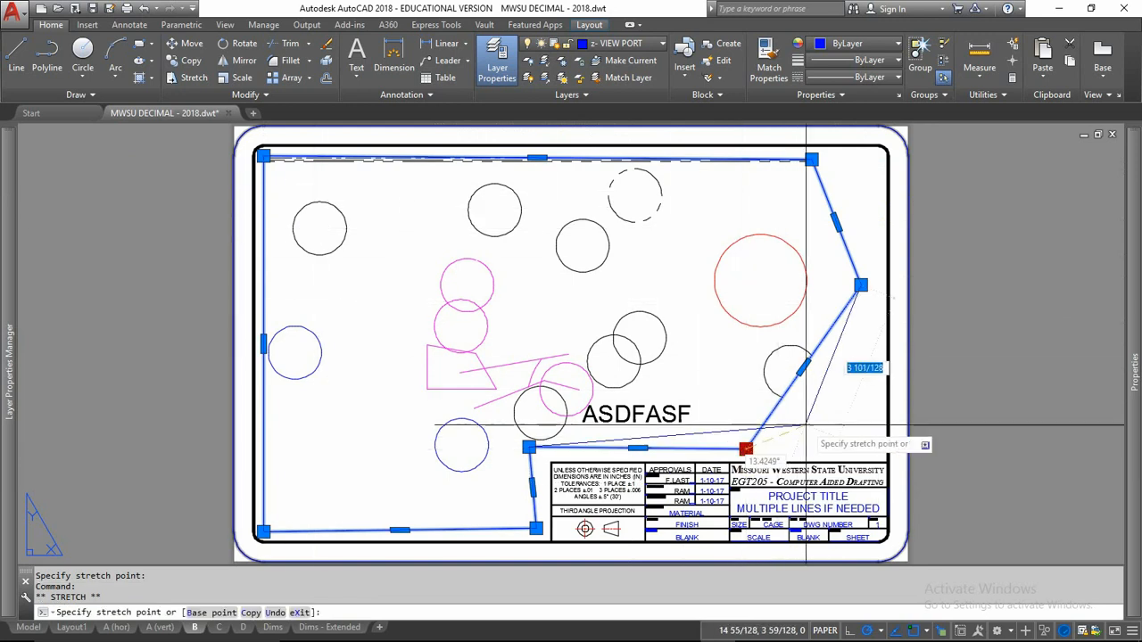
click(862, 449)
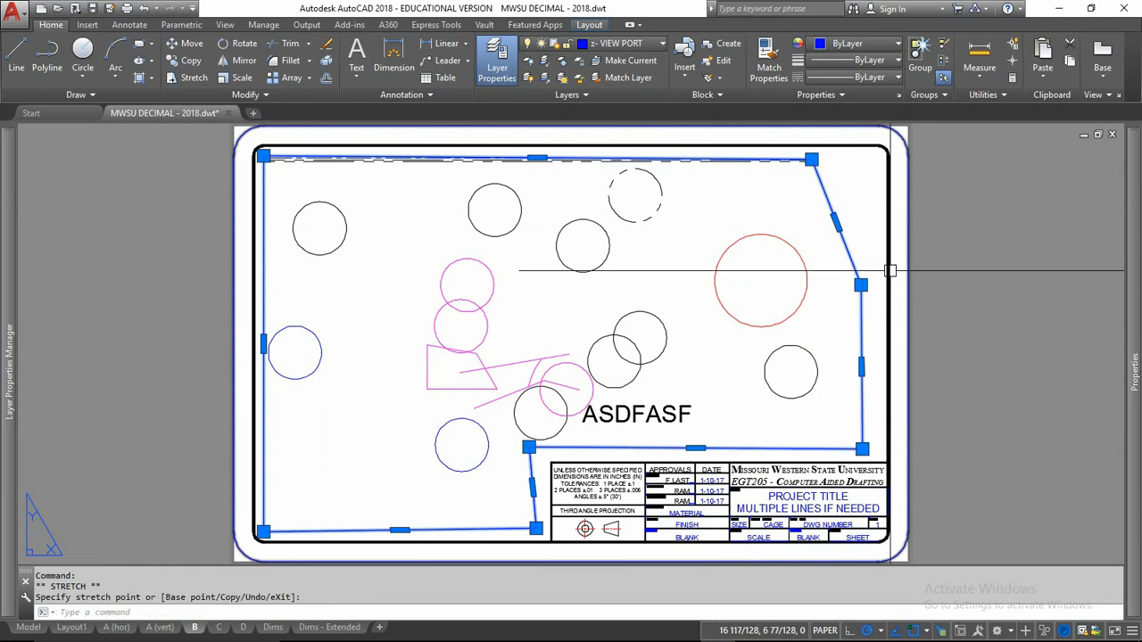
click(811, 159)
click(865, 159)
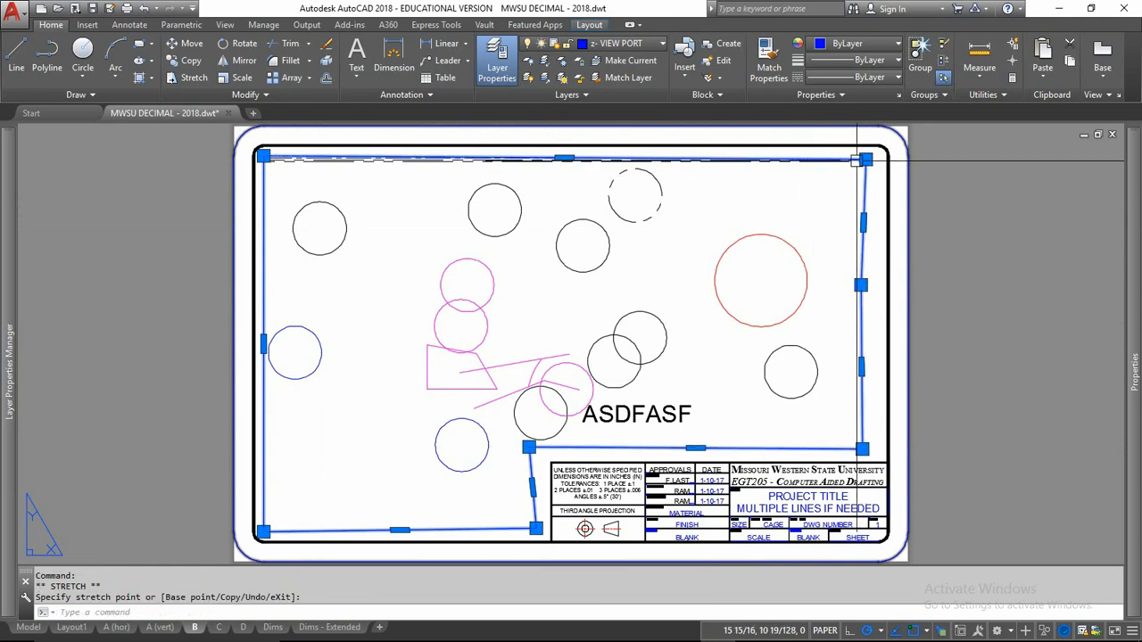
Step: Stretch the middle vertex of the viewport's right side inward past the red circle, forming a V-shaped notch, and deselect the viewport
click(860, 286)
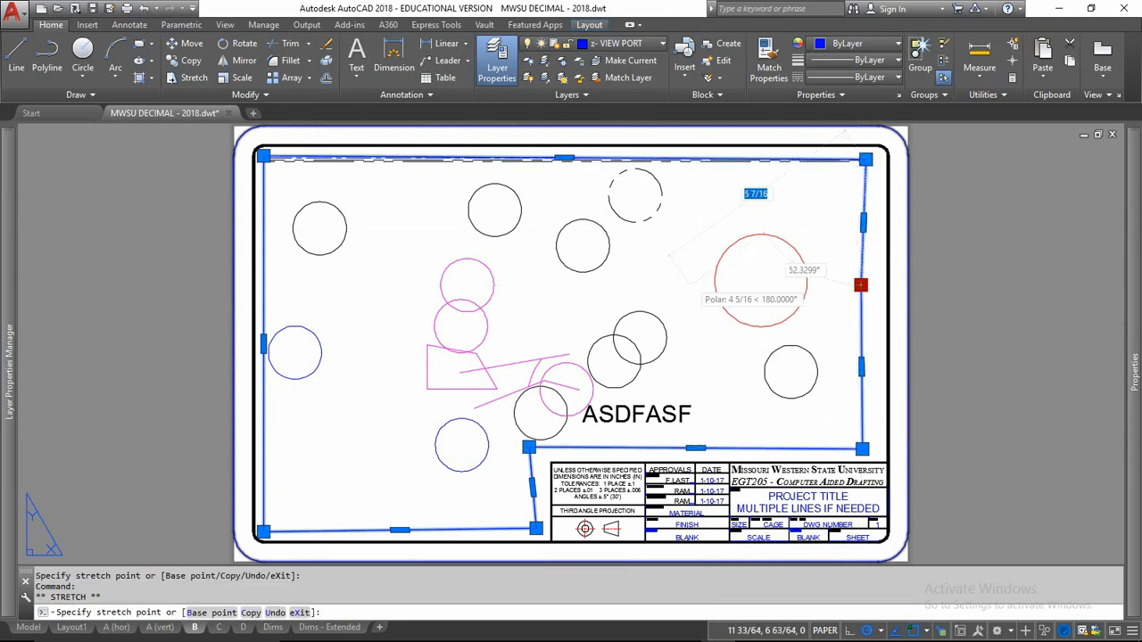
click(690, 286)
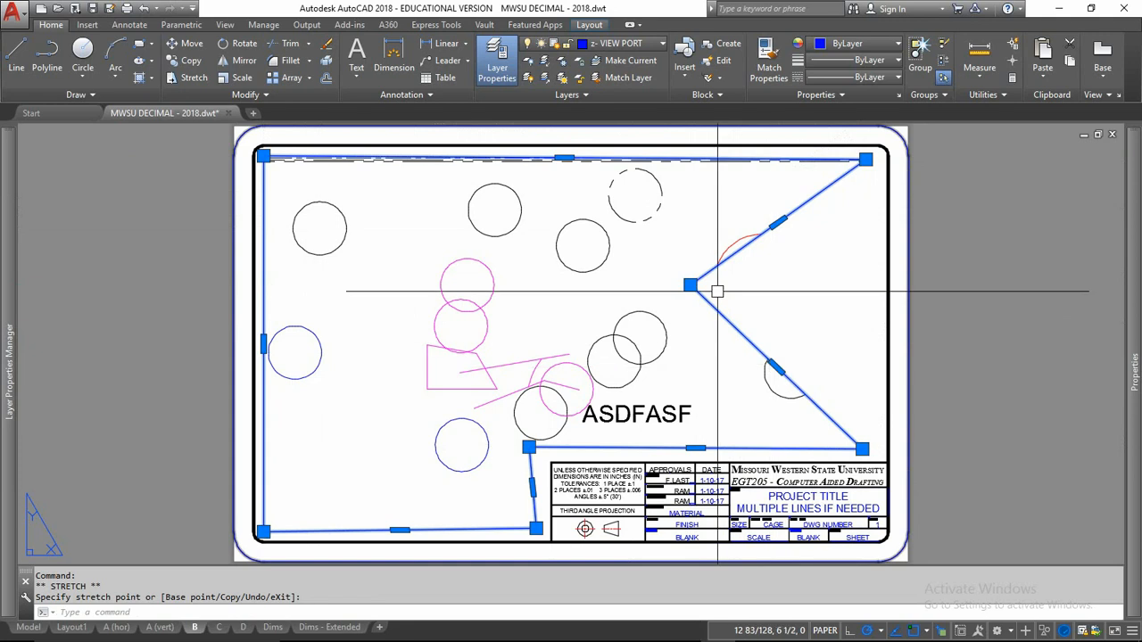
key(Escape)
key(Escape)
key(Escape)
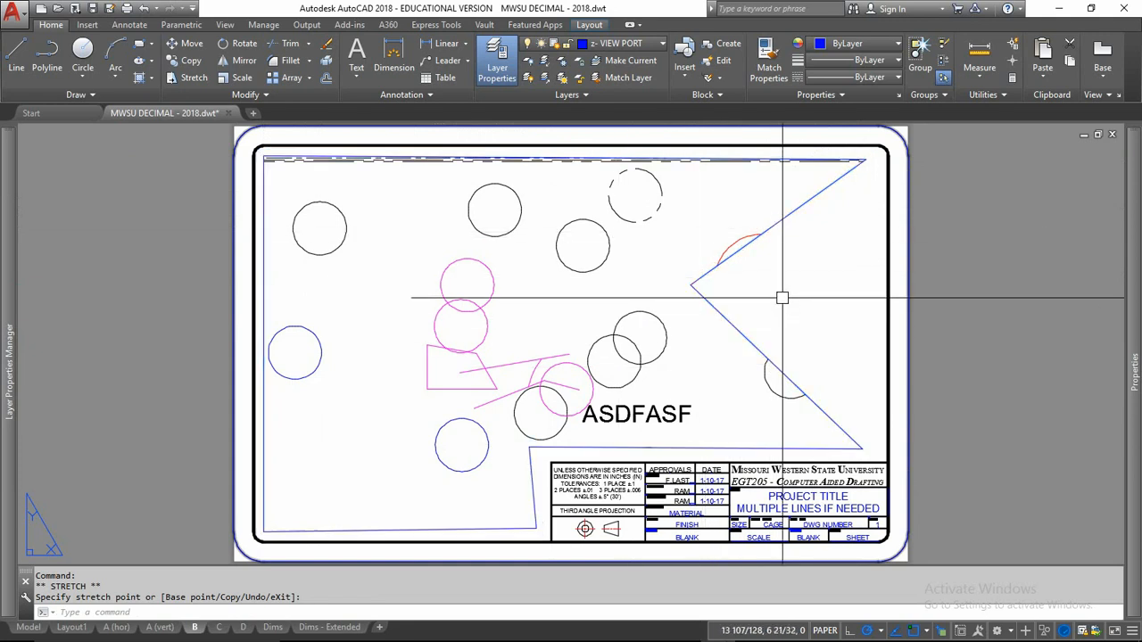
Step: Stretch the inner vertex of the viewport's V-shaped notch back out in line with its right-hand corners, and deselect the viewport
click(792, 214)
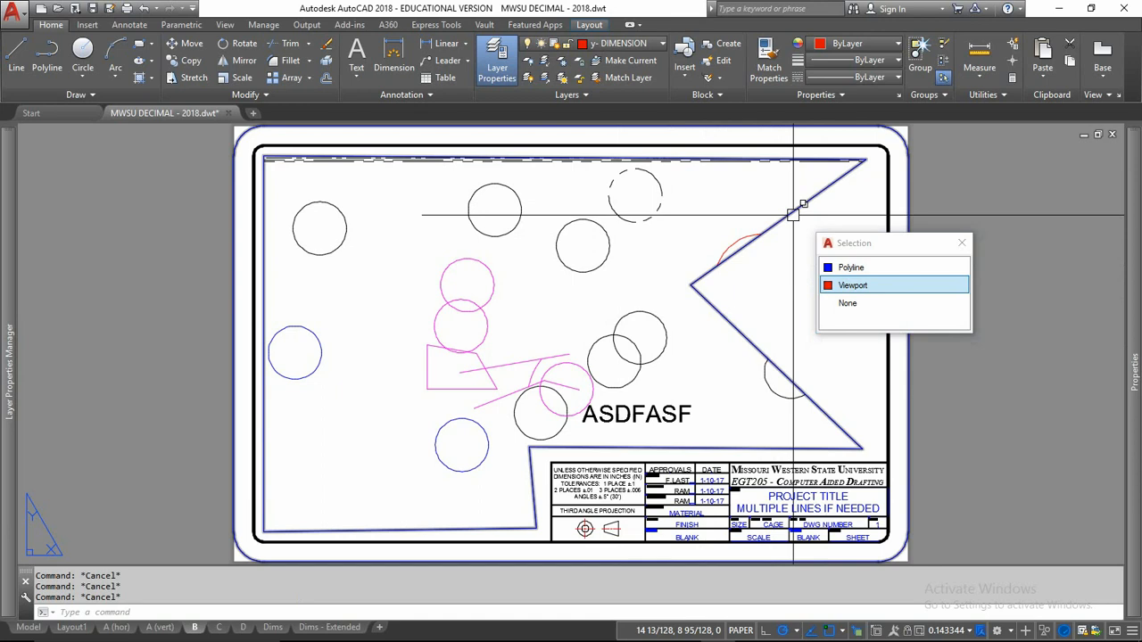
key(Escape)
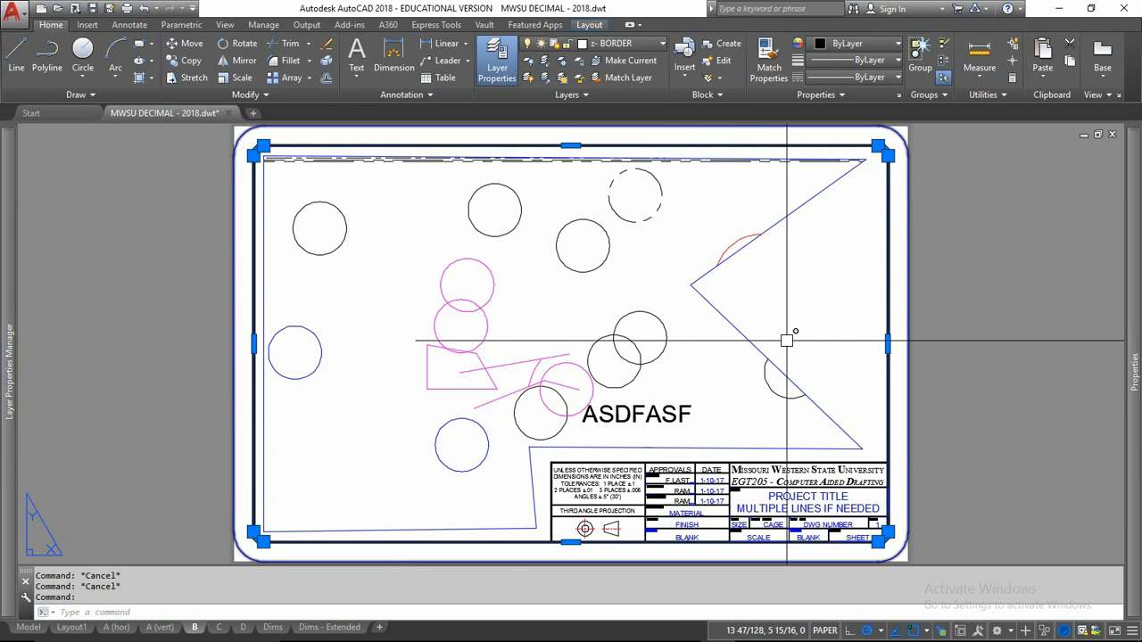
key(Escape)
click(713, 272)
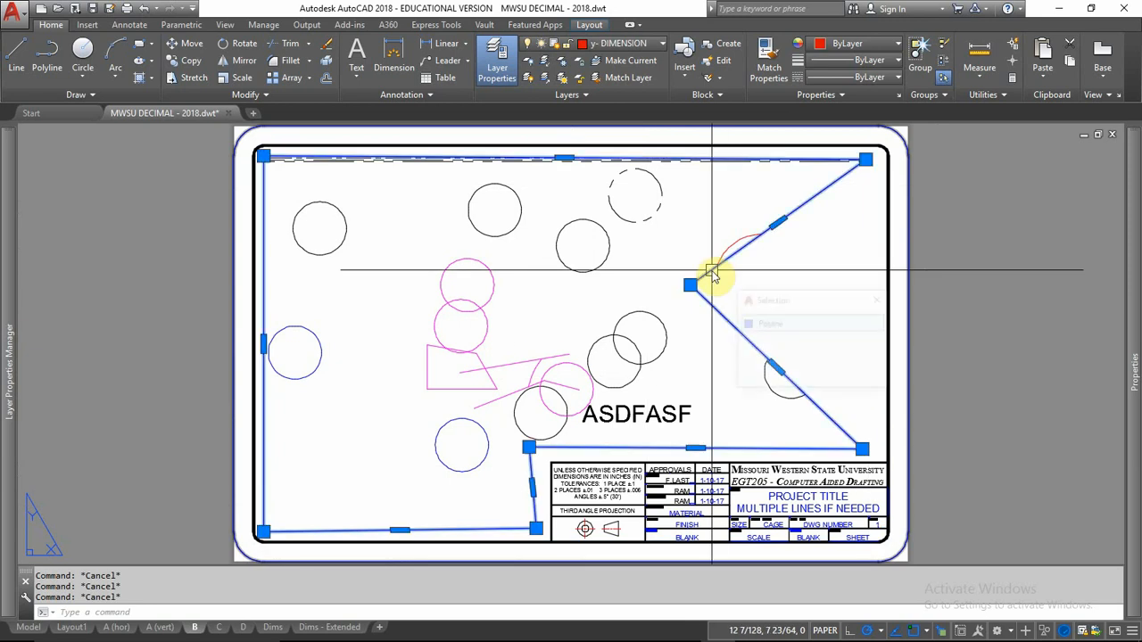
click(691, 283)
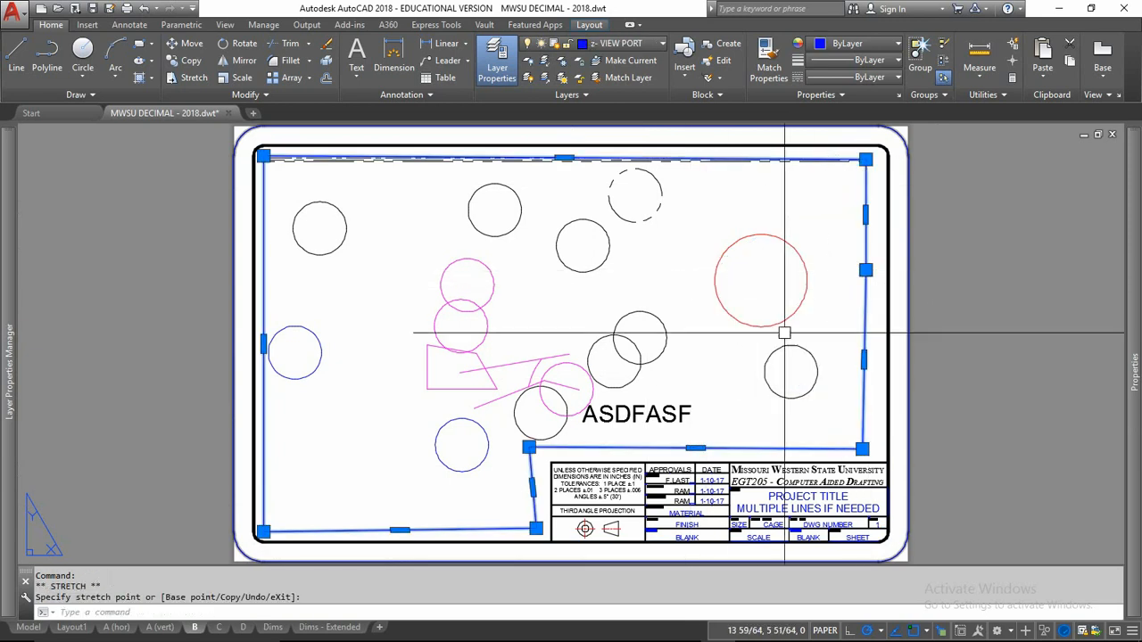
key(Escape)
key(Escape)
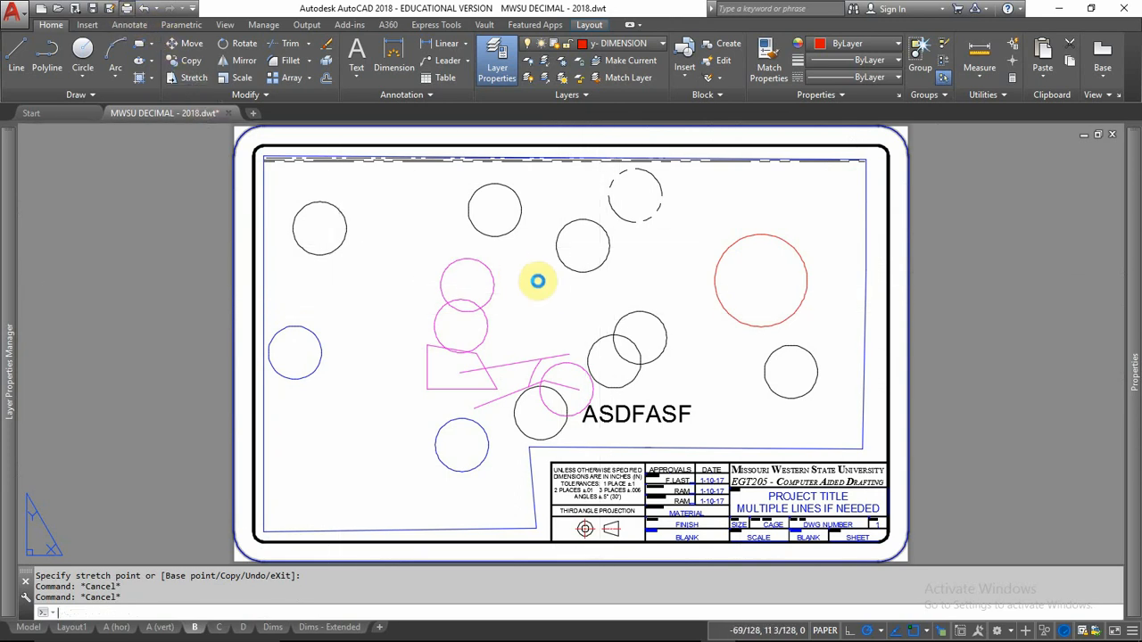
Step: Open the plot settings for layout B, keep the page setup at None, and leave the additional plot options expanded
key(ctrl+p)
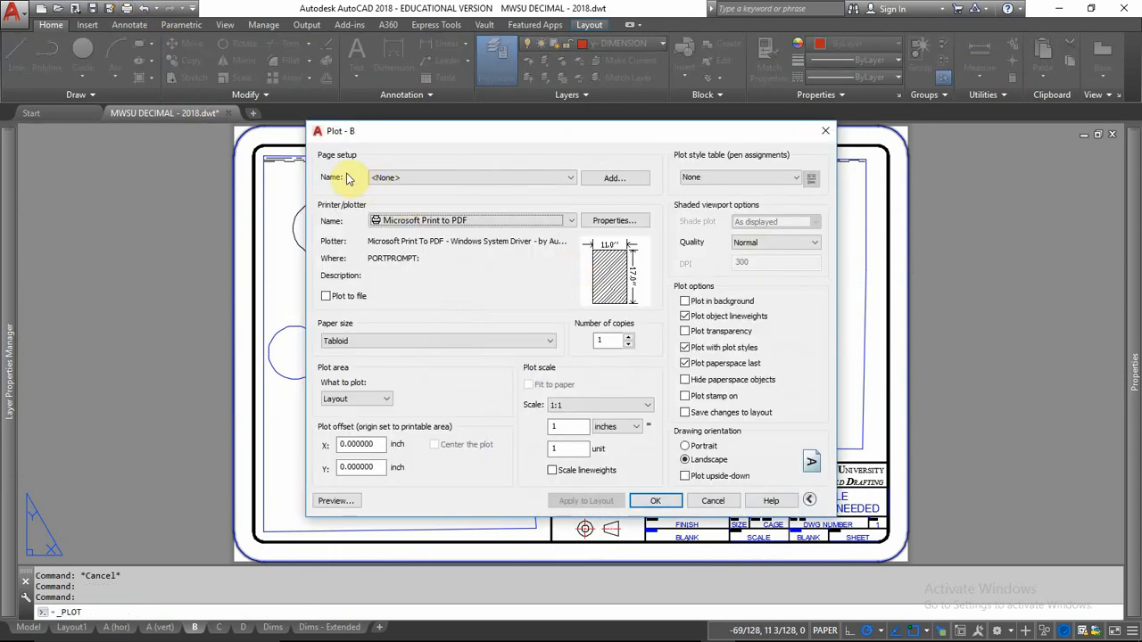
click(425, 177)
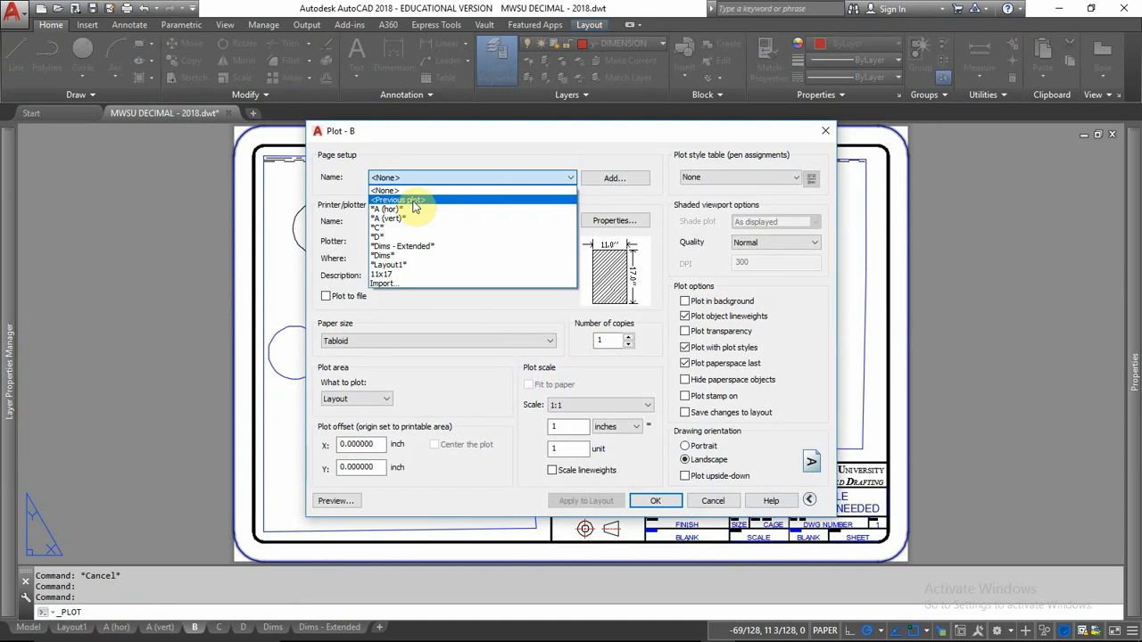
click(425, 184)
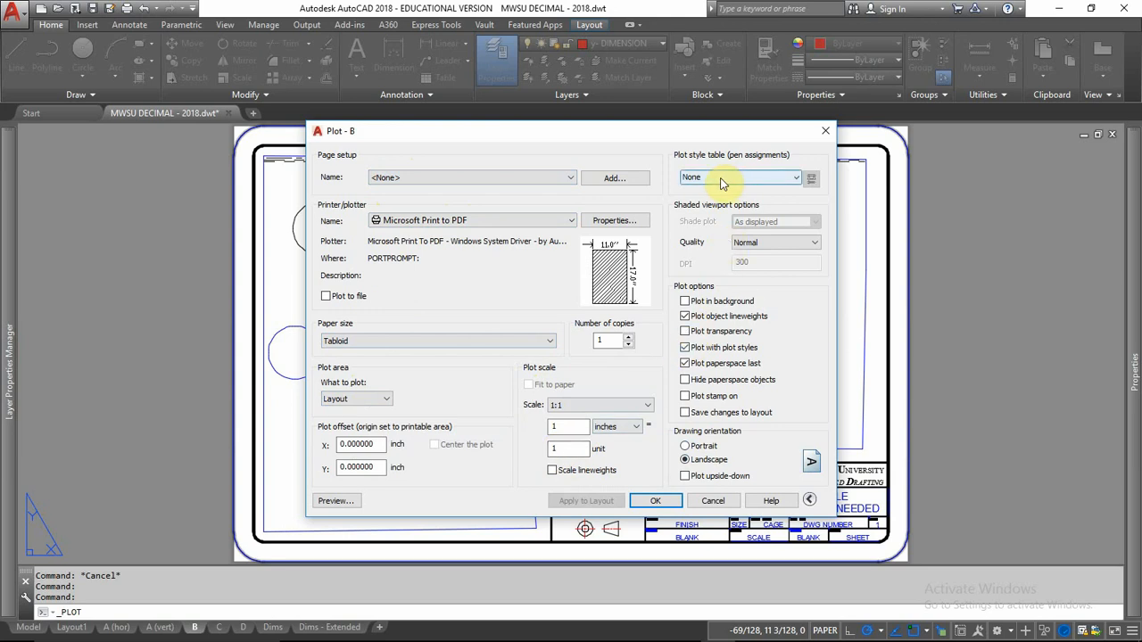
click(810, 502)
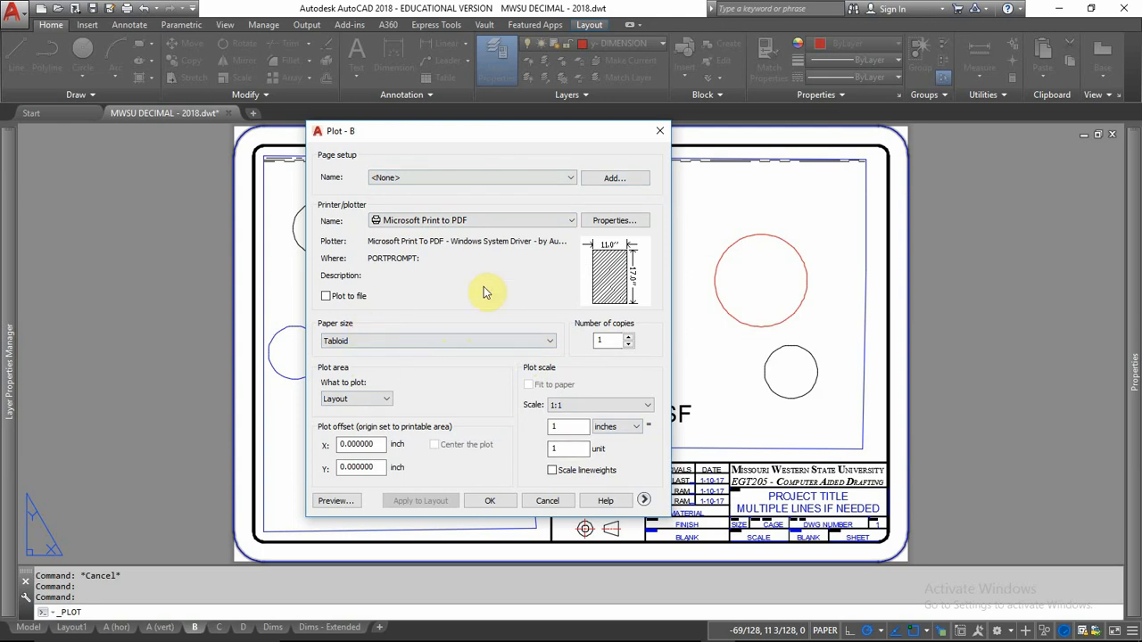
click(644, 501)
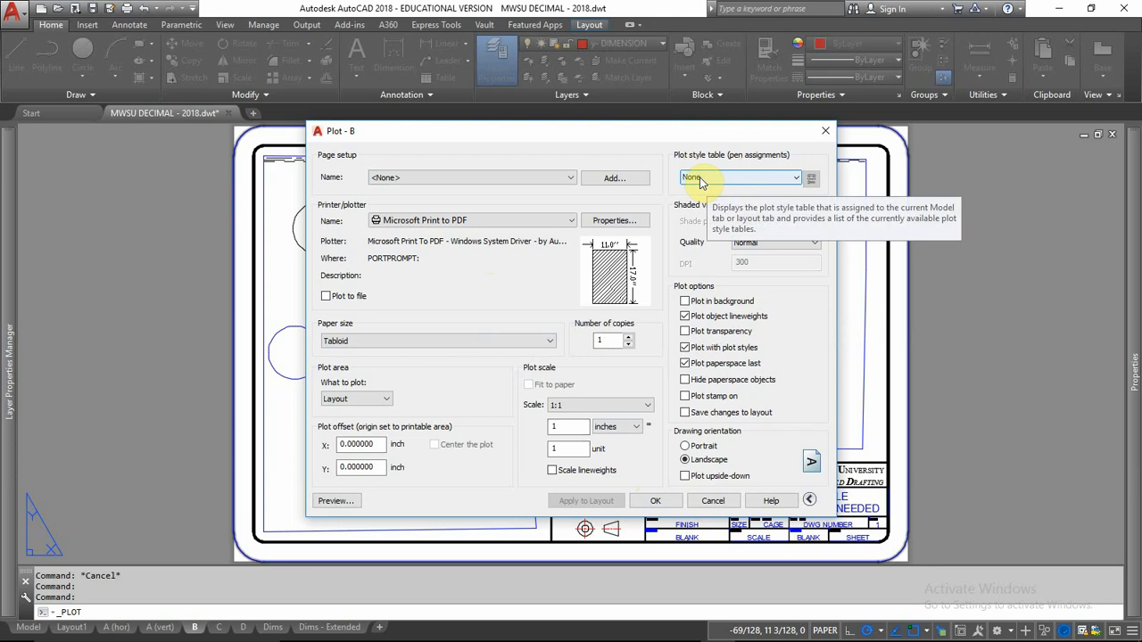
Step: Move the Plot dialog aside to examine the colours of the objects in layout B, and bring it back
mouse_move(679, 132)
mouse_down()
mouse_move(689, 545)
mouse_move(722, 237)
mouse_move(714, 153)
mouse_move(675, 509)
mouse_move(703, 556)
mouse_move(819, 298)
mouse_move(680, 502)
mouse_move(675, 541)
mouse_up()
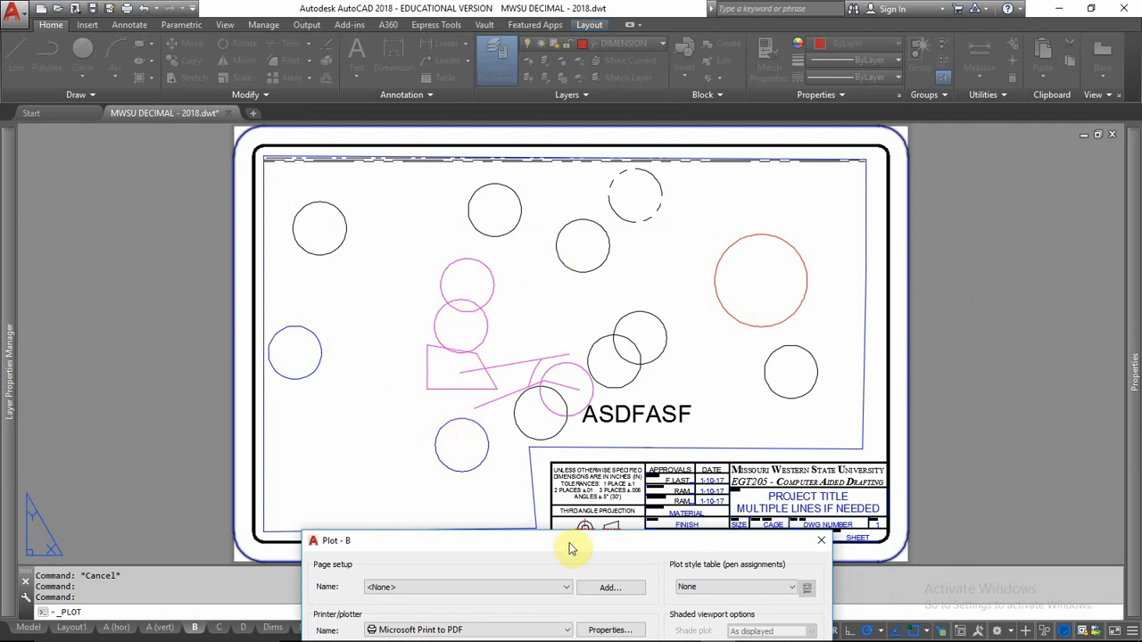
drag(573, 544, 616, 152)
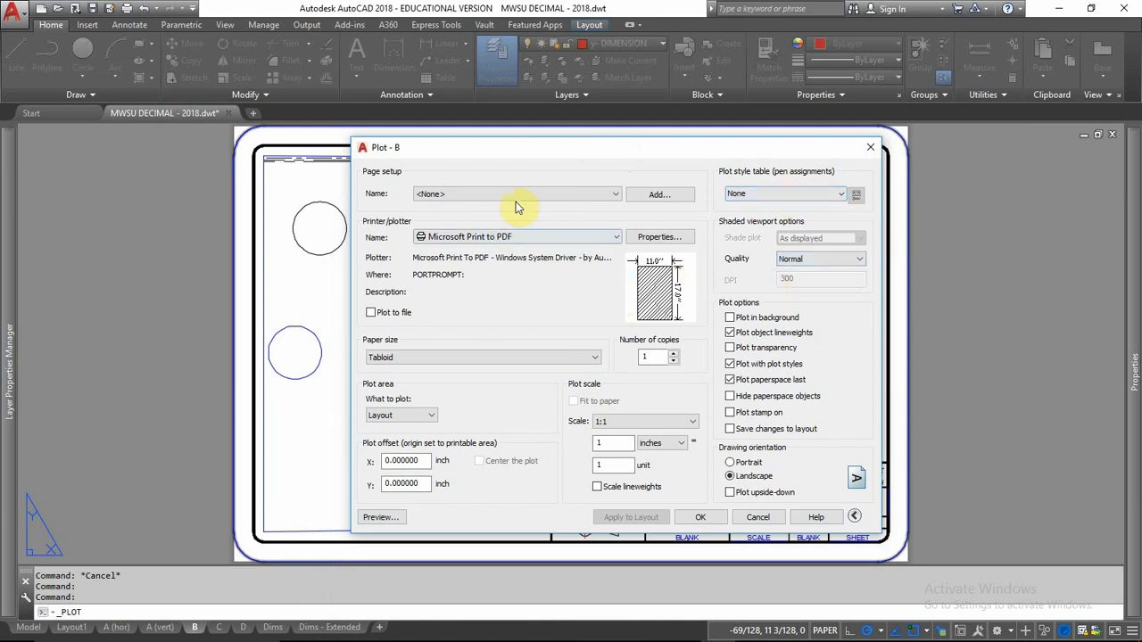
mouse_move(550, 149)
mouse_down()
mouse_move(522, 300)
mouse_move(511, 528)
mouse_move(535, 564)
mouse_up()
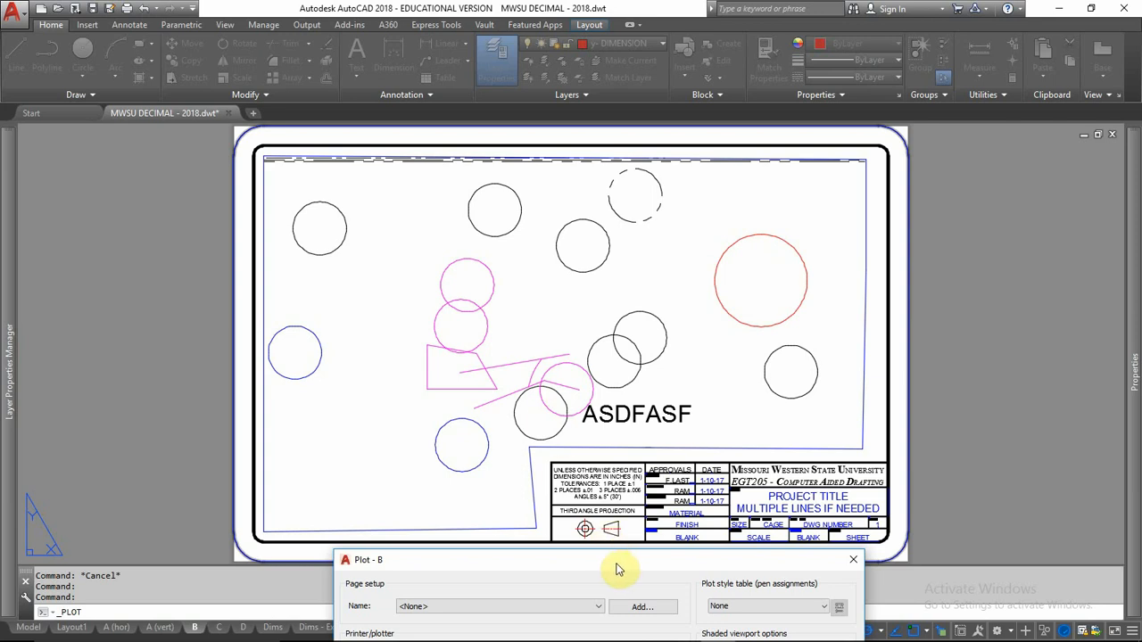
drag(619, 569, 627, 130)
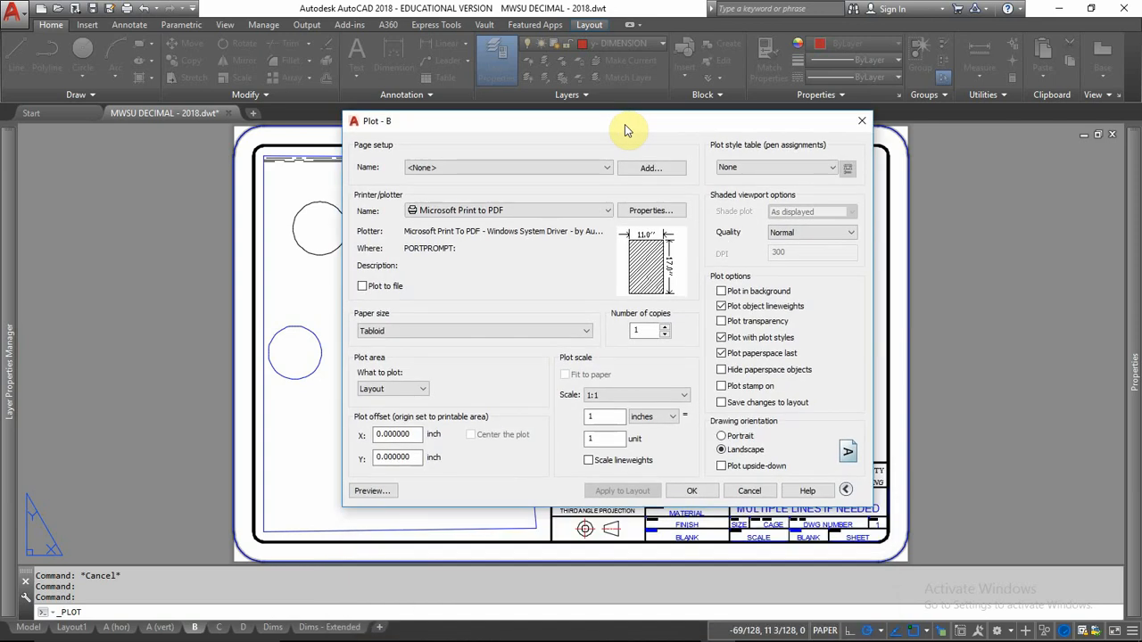
Step: Review the available plot style tables and assign monochrome.ctb to the plot of layout B
click(831, 171)
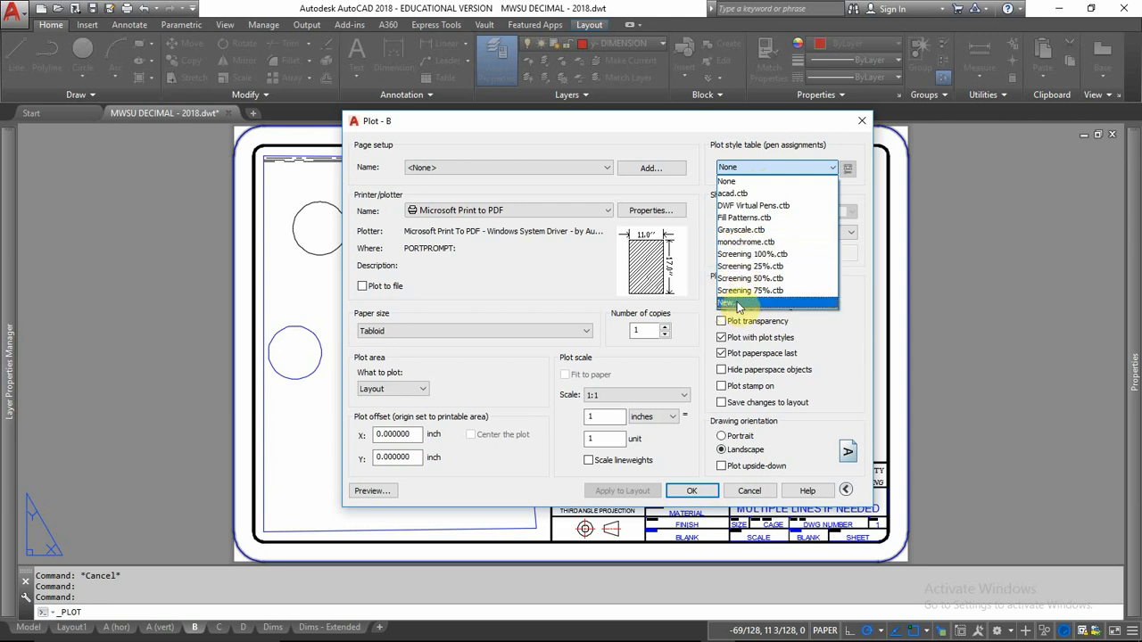
click(763, 171)
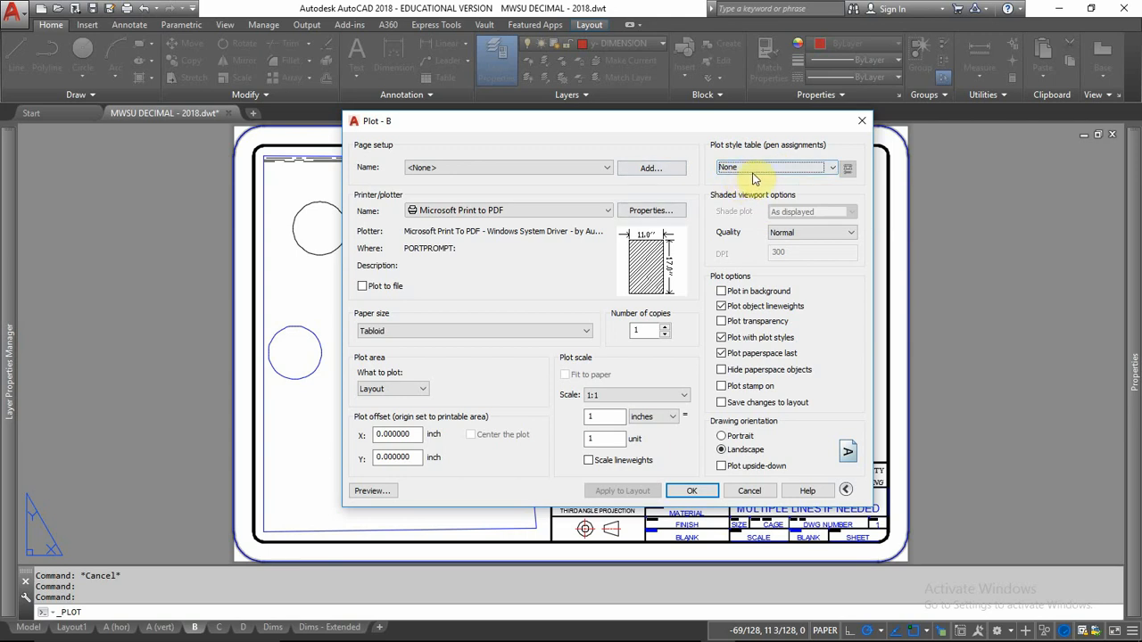
click(779, 169)
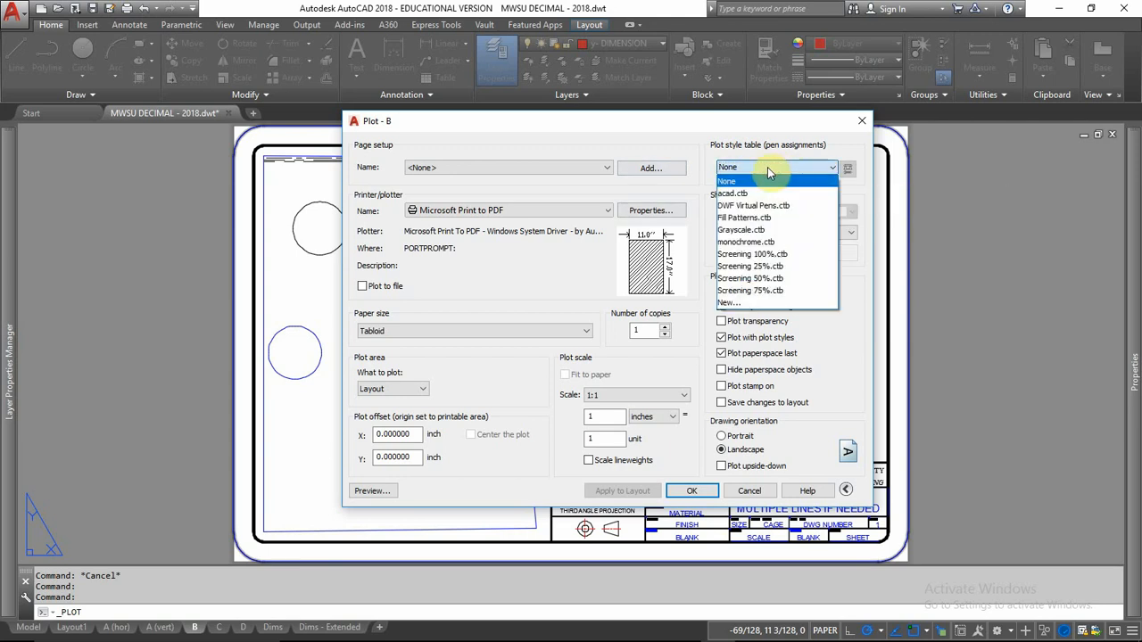
click(740, 243)
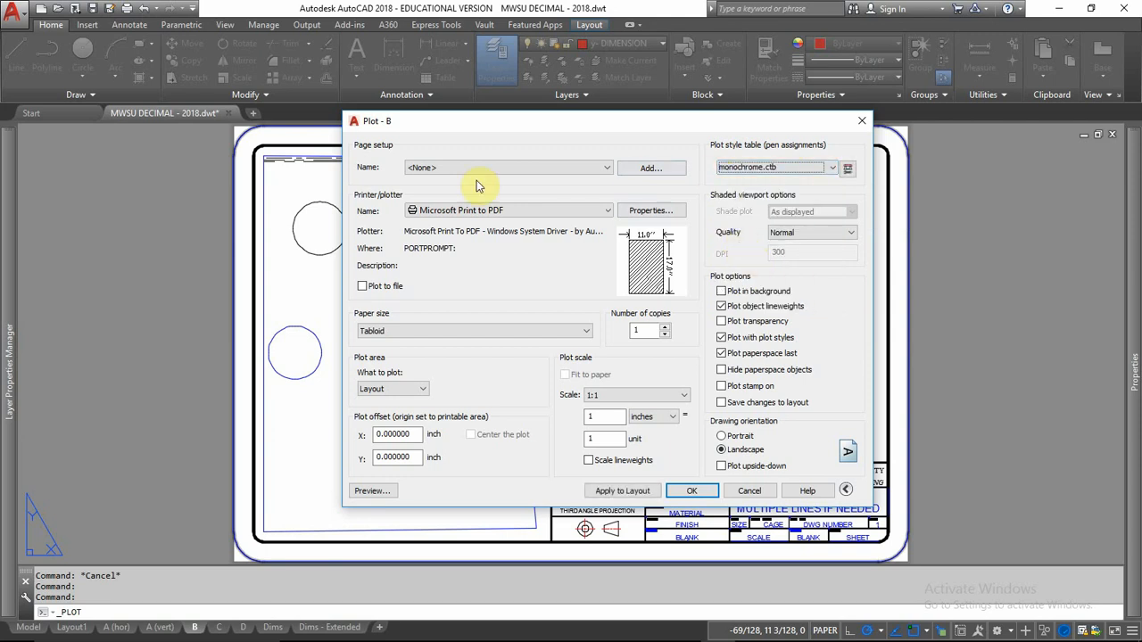